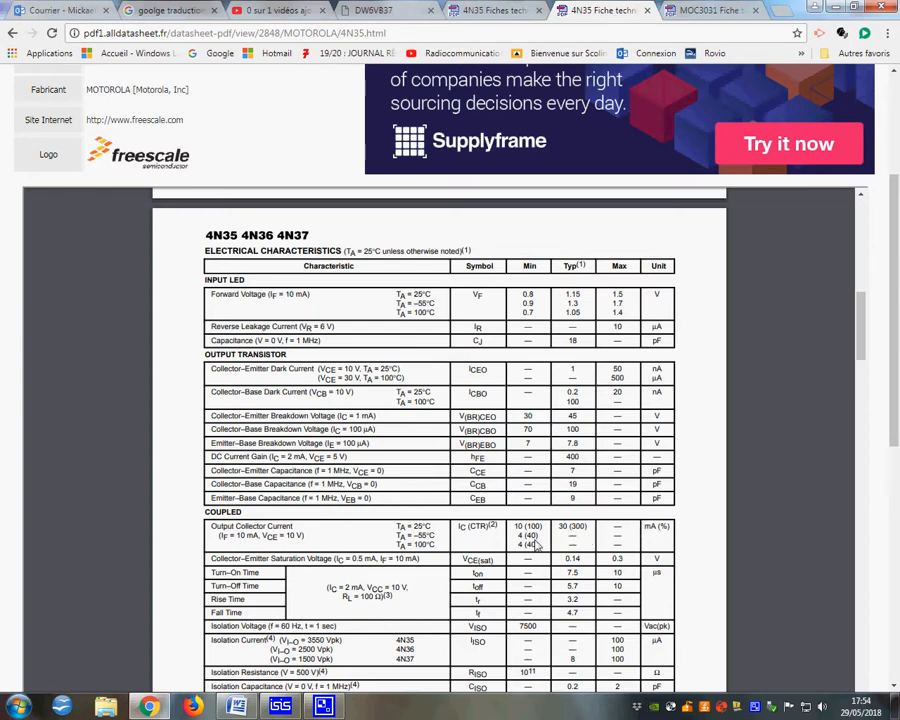
# Step: Examine the 4N35 output collector current row and the Output Current versus Input Current graph in the datasheet
pyautogui.moveTo(559, 533)
pyautogui.mouseDown()
pyautogui.moveTo(576, 536)
pyautogui.moveTo(568, 530)
pyautogui.mouseUp()
pyautogui.moveTo(236, 538); pyautogui.dragTo(242, 539)
pyautogui.scroll(-10, 260, 545)
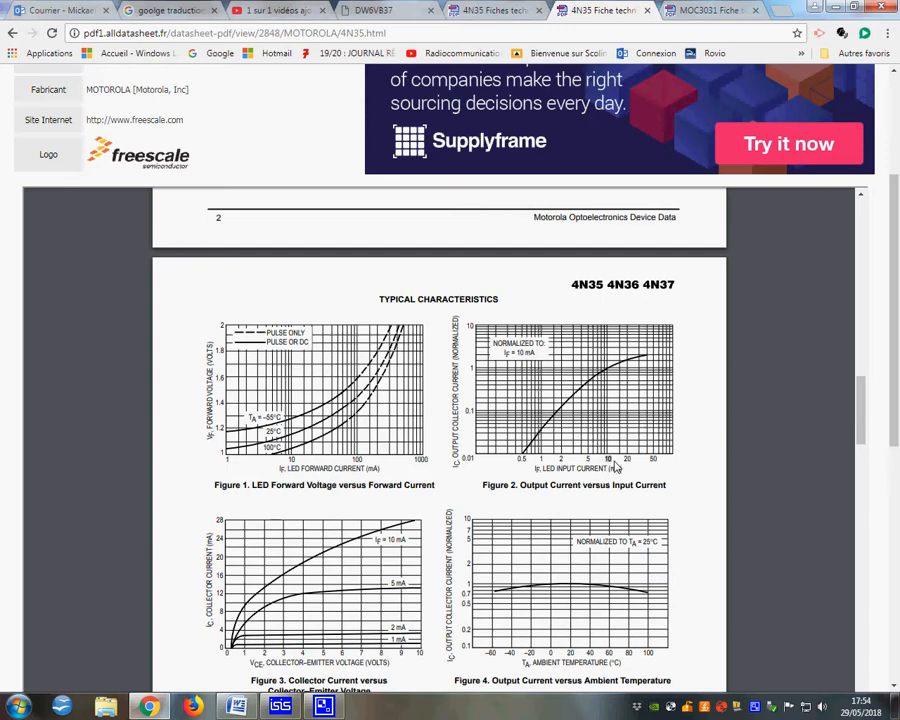
pyautogui.moveTo(477, 370); pyautogui.dragTo(467, 371)
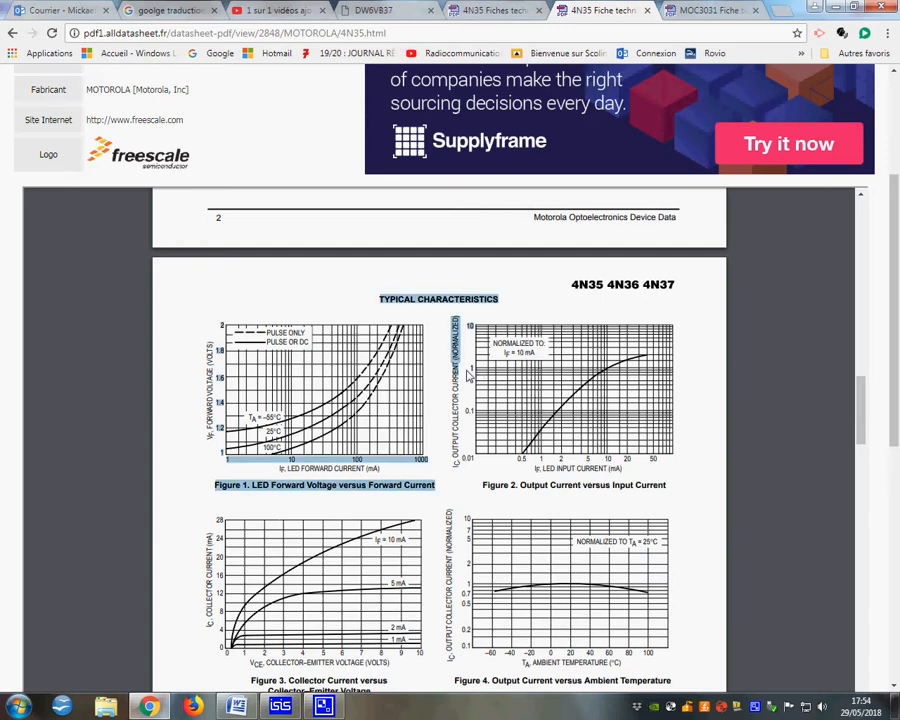
pyautogui.click(467, 371)
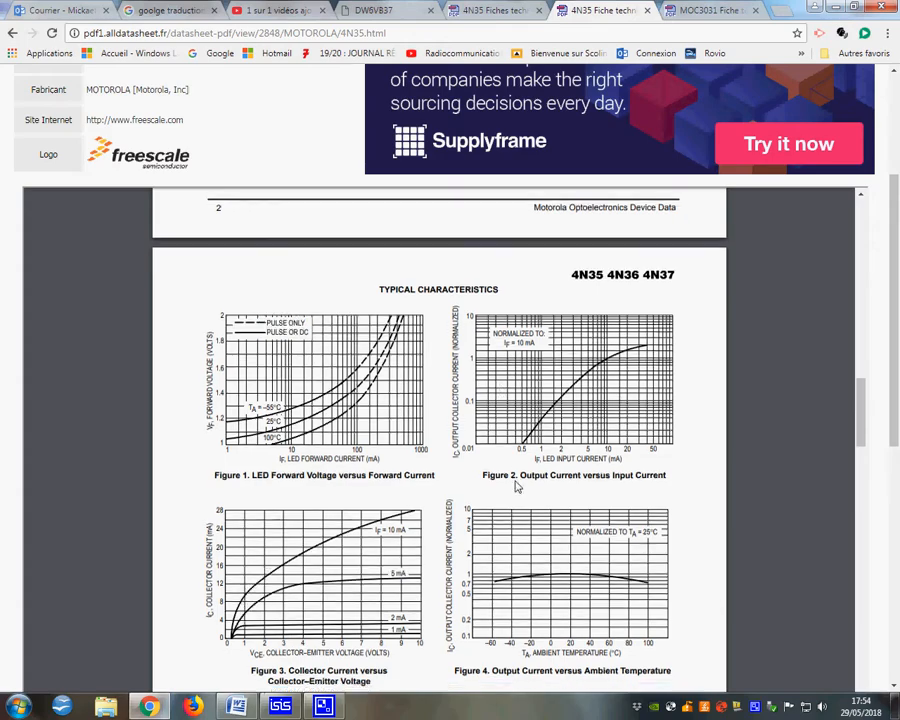
pyautogui.scroll(-1, 516, 485)
pyautogui.scroll(-2, 516, 493)
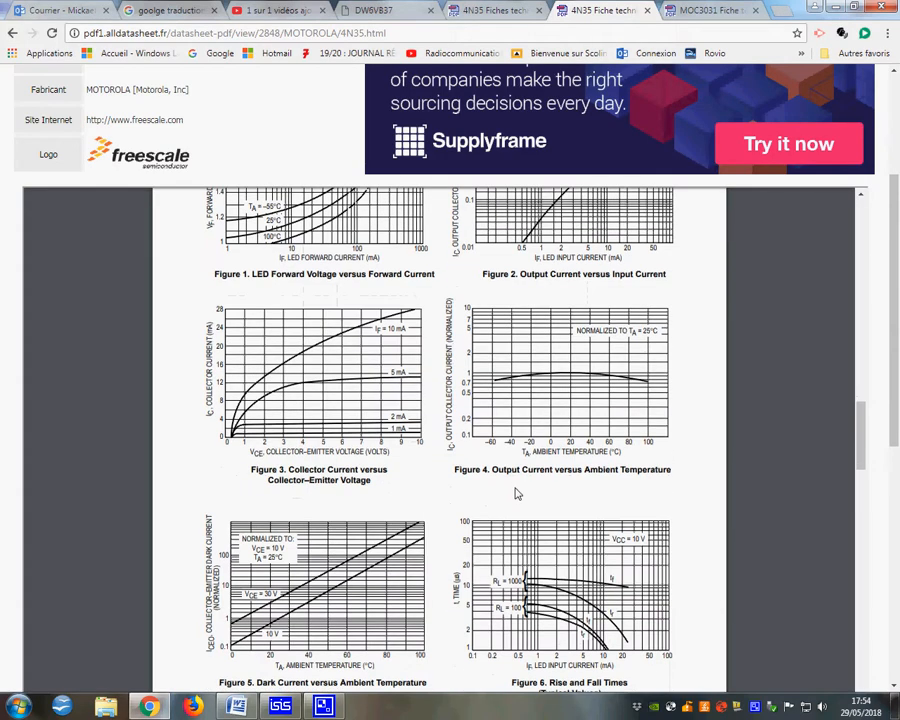
pyautogui.scroll(13, 516, 488)
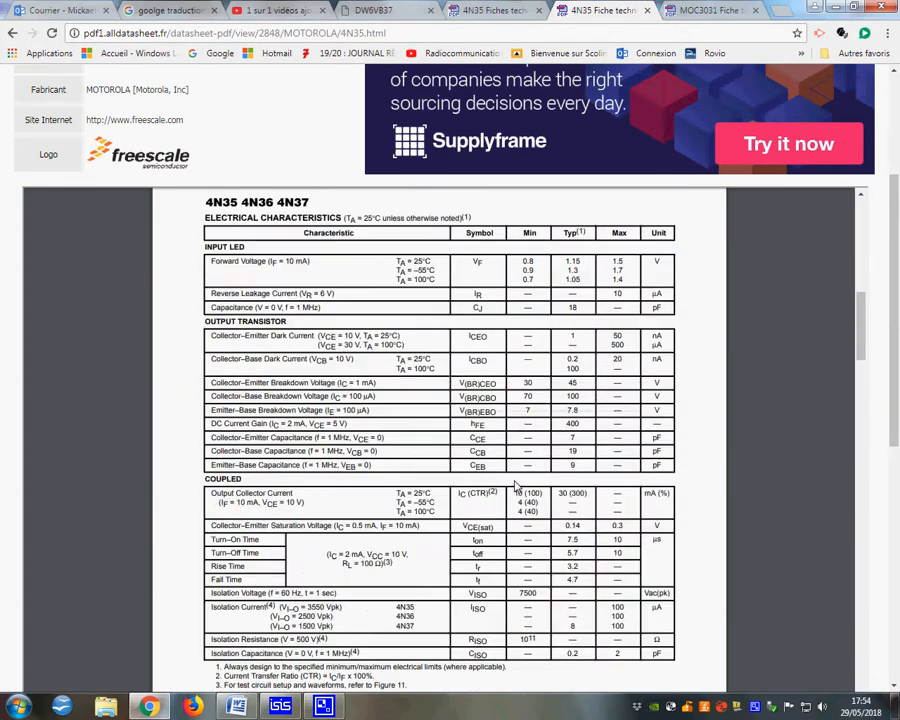
pyautogui.scroll(-3, 516, 487)
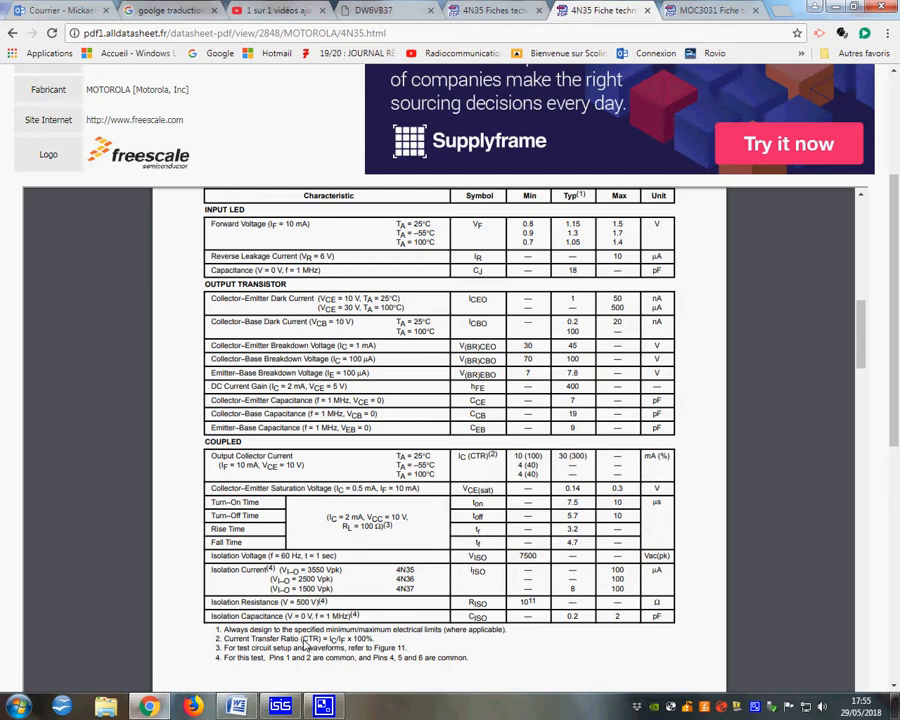
# Step: Examine the Current Transfer Ratio note and the matching IC (CTR) entries in the coupled characteristics table
pyautogui.moveTo(222, 641); pyautogui.dragTo(348, 645)
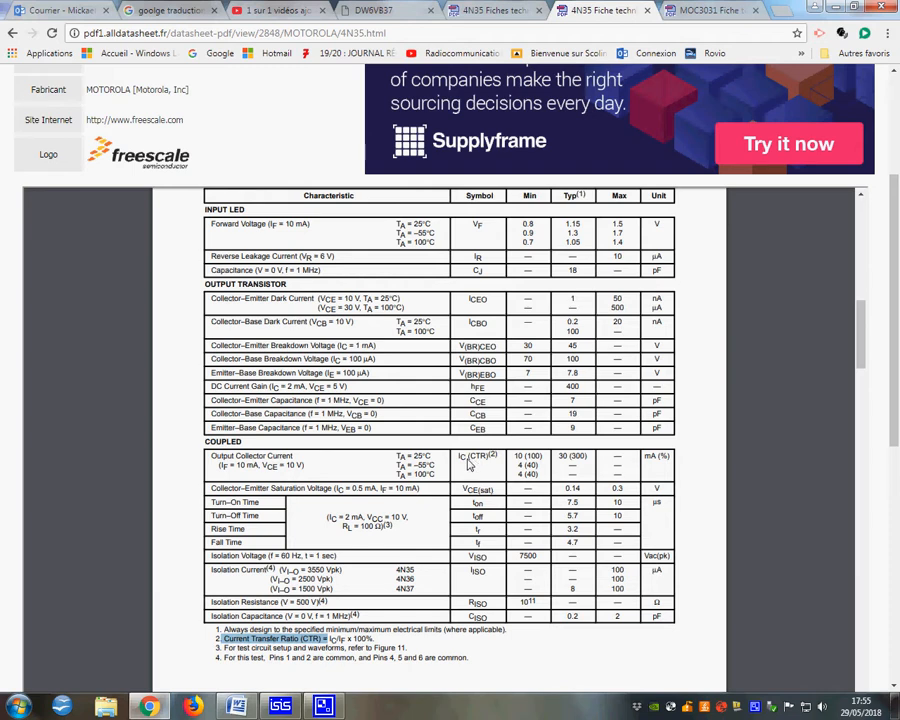
pyautogui.moveTo(469, 462); pyautogui.dragTo(487, 461)
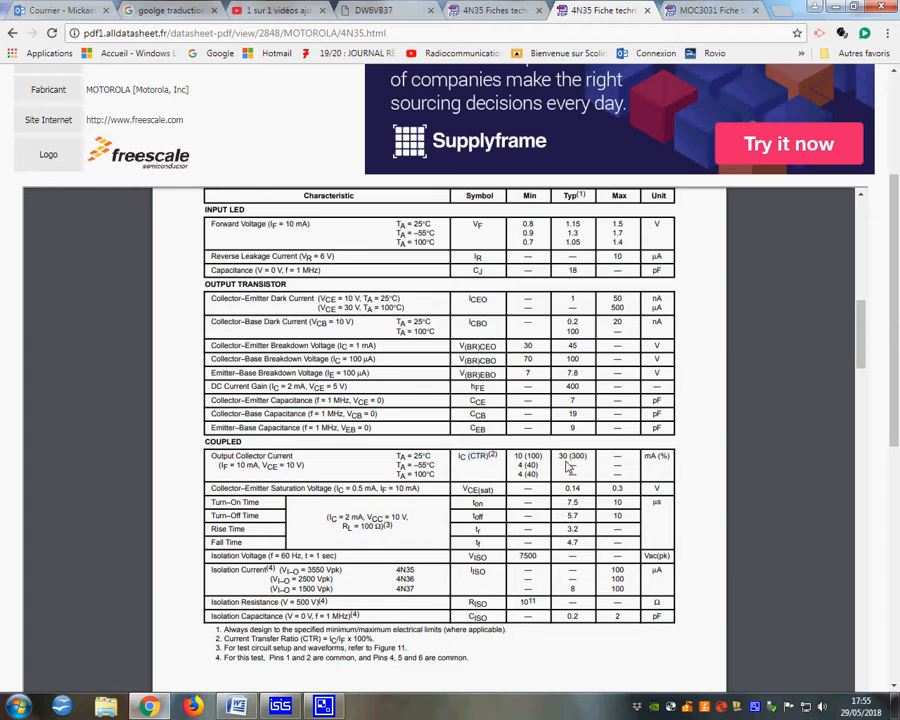
pyautogui.click(561, 466)
pyautogui.moveTo(558, 462); pyautogui.dragTo(571, 468)
pyautogui.click(238, 464)
# Step: Compare the normalized output current curve in Figure 2 with the output collector current's test condition and typical value
pyautogui.scroll(-5, 510, 550)
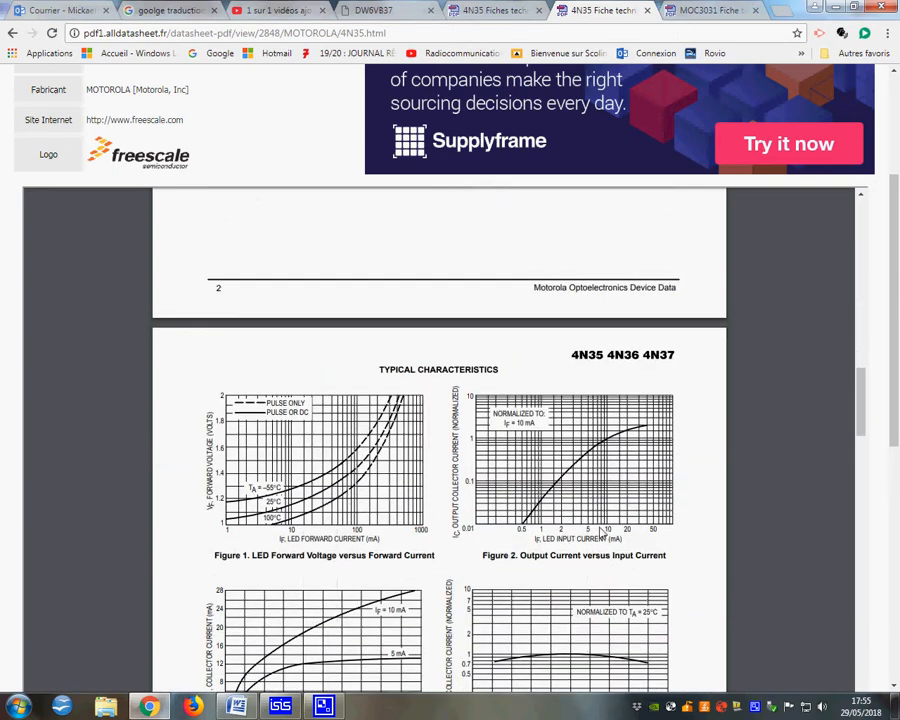
pyautogui.moveTo(603, 532); pyautogui.dragTo(634, 534)
pyautogui.click(474, 448)
pyautogui.scroll(10, 587, 482)
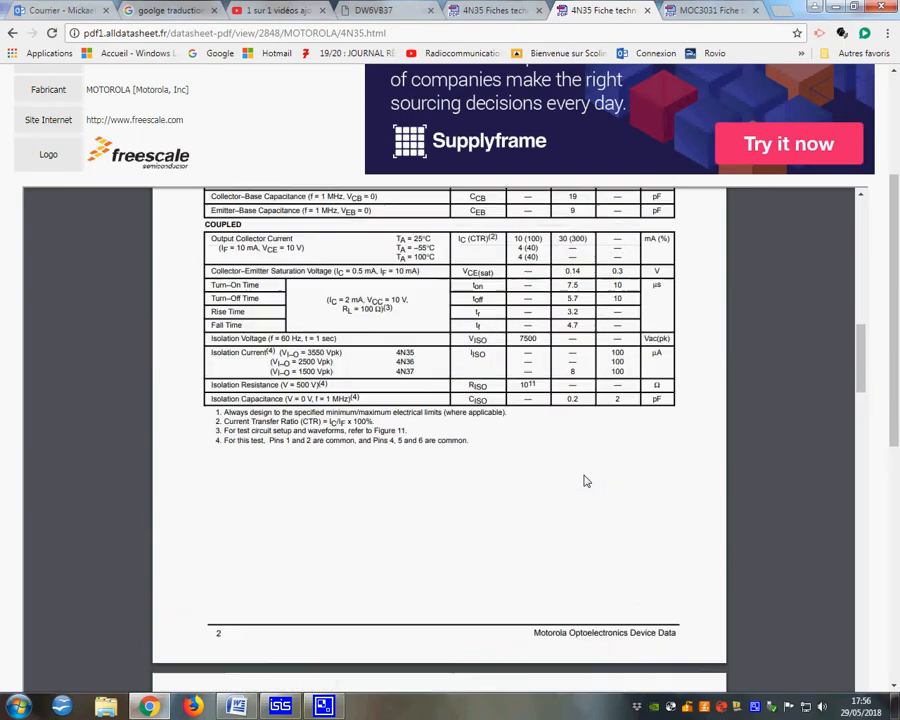
pyautogui.scroll(1, 566, 485)
pyautogui.scroll(-2, 566, 485)
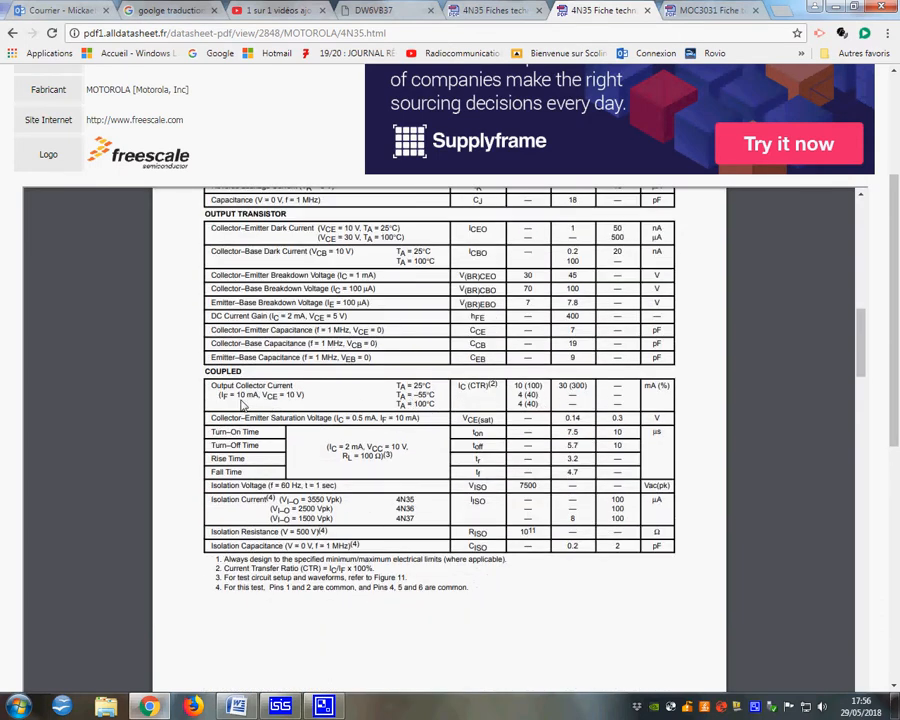
pyautogui.doubleClick(242, 396)
pyautogui.doubleClick(562, 386)
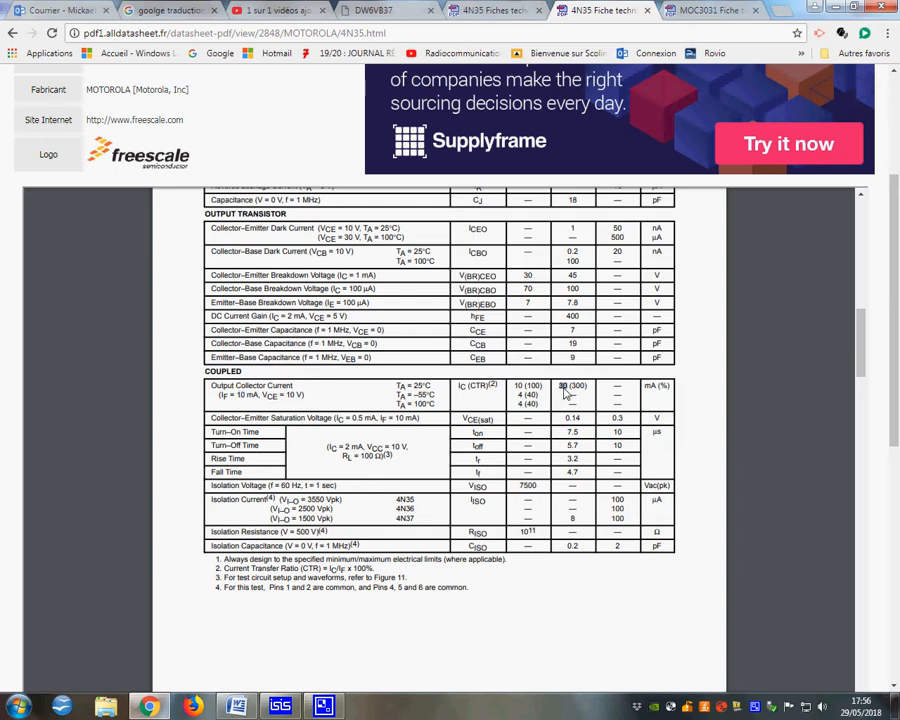
# Step: Switch to ISIS Professional, place a battery beside the push button and set its voltage to 5V
pyautogui.click(280, 706)
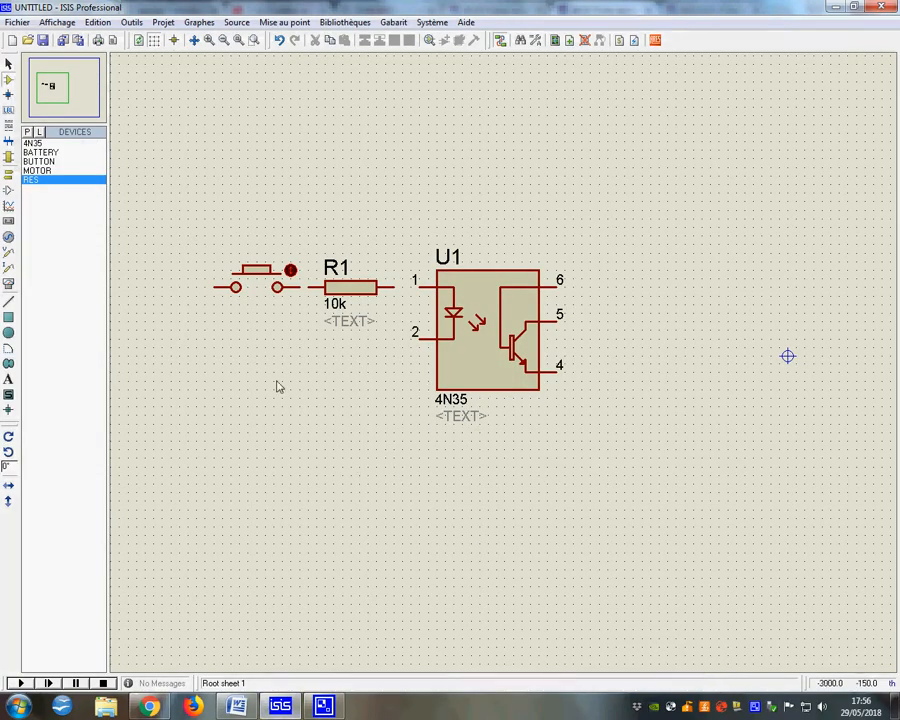
pyautogui.click(42, 152)
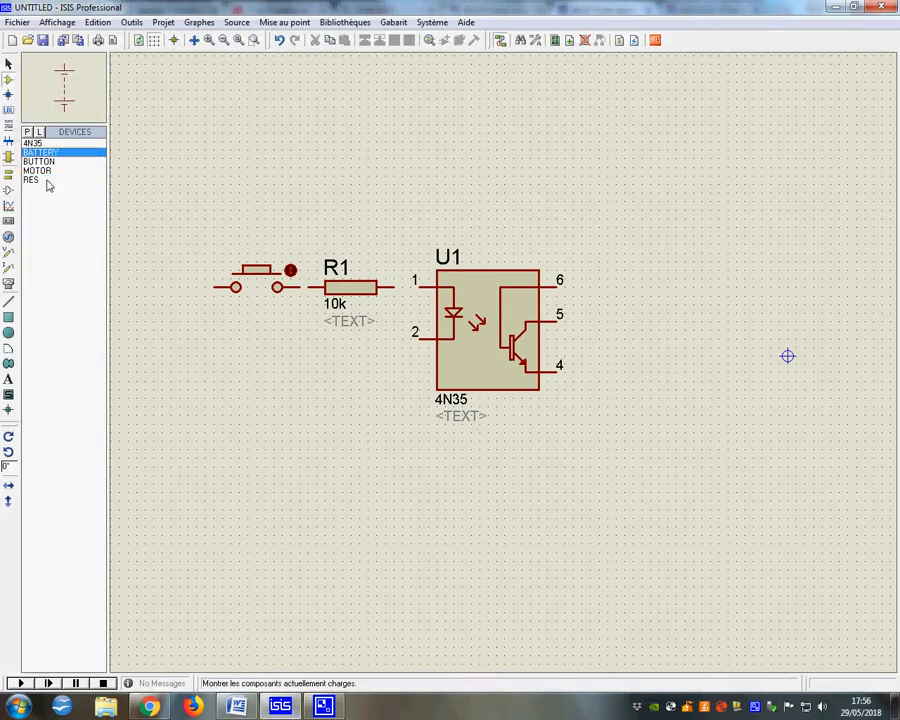
pyautogui.click(152, 360)
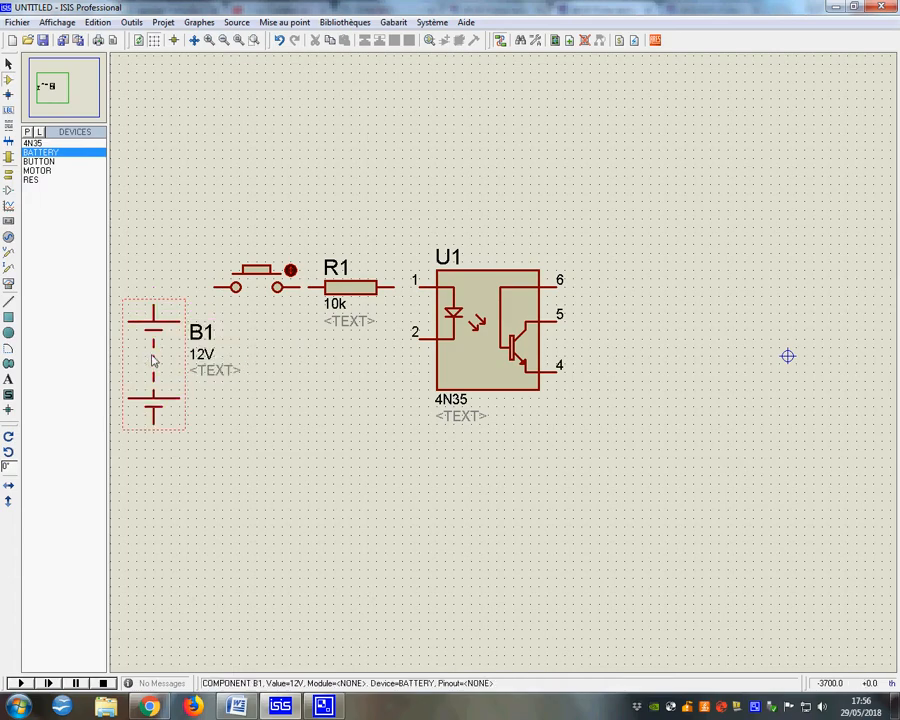
pyautogui.rightClick(152, 360)
pyautogui.click(200, 24)
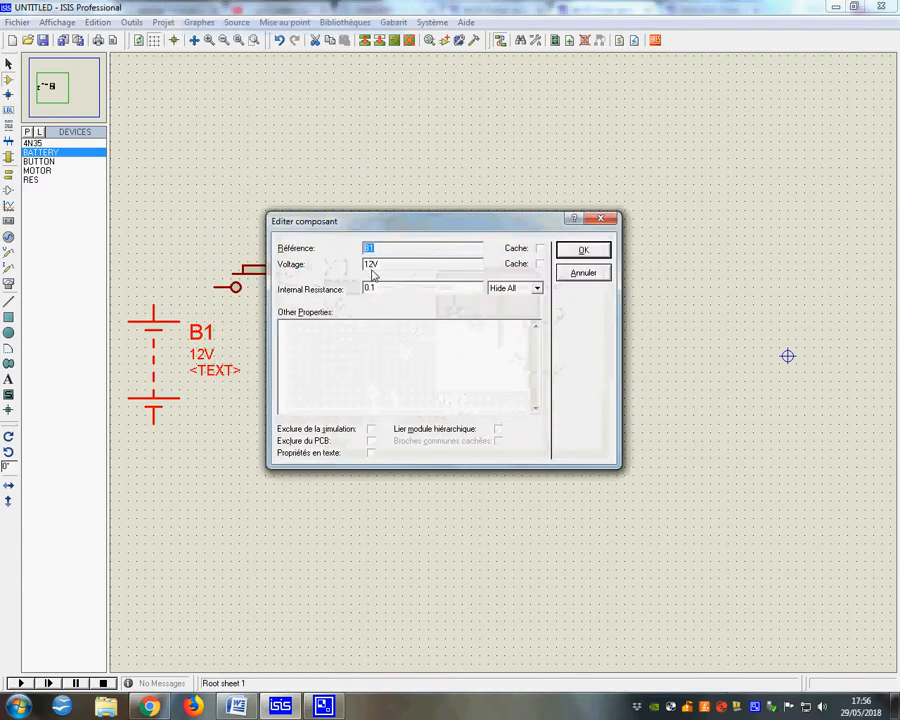
pyautogui.press('Tab')
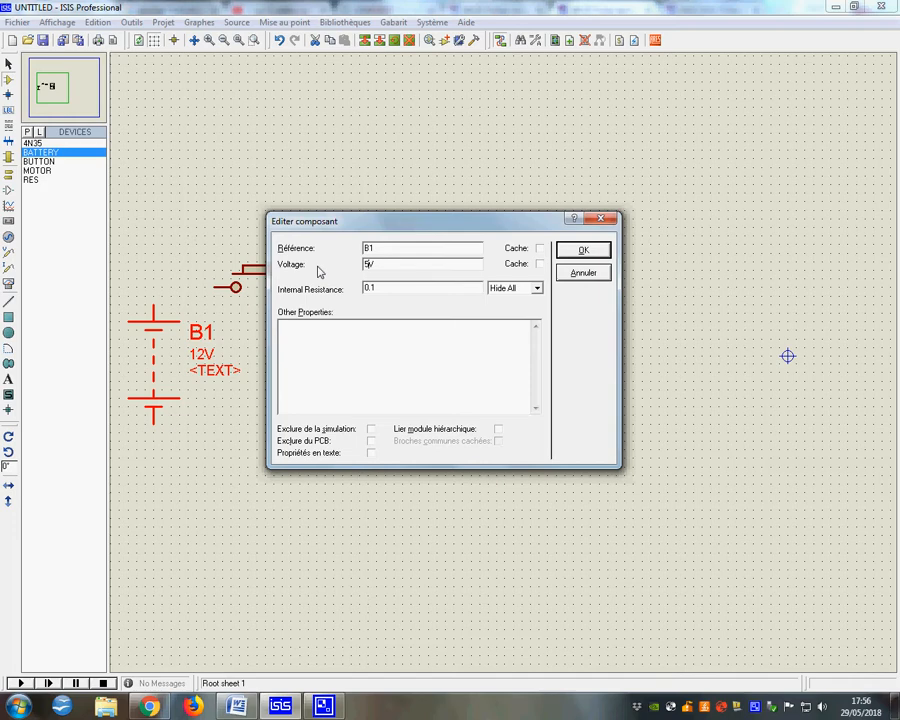
pyautogui.click(580, 249)
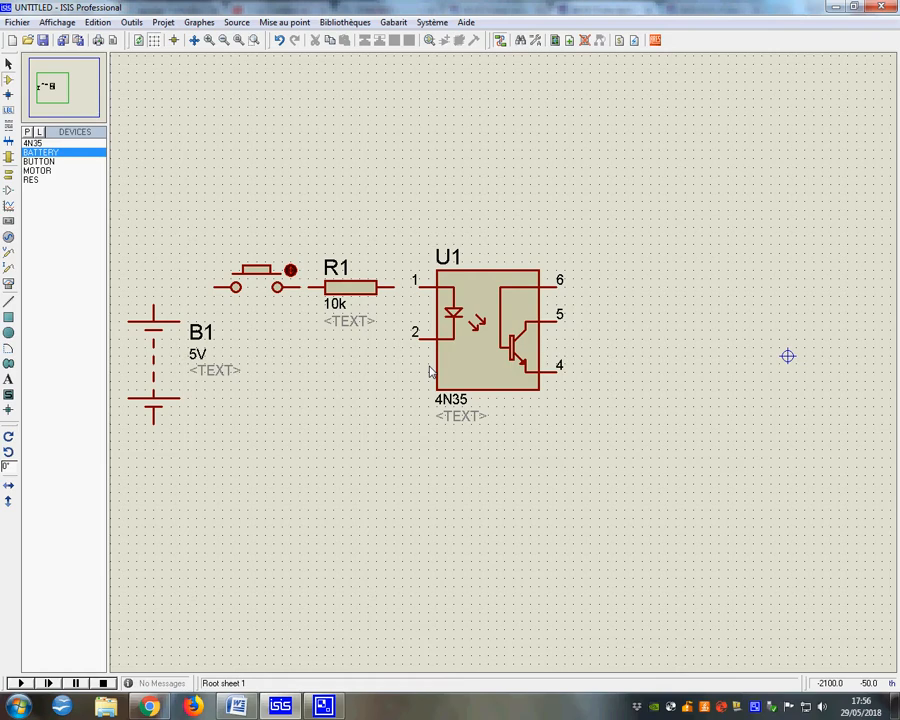
# Step: Set the resistance of R1 to 350
pyautogui.rightClick(356, 288)
pyautogui.click(425, 307)
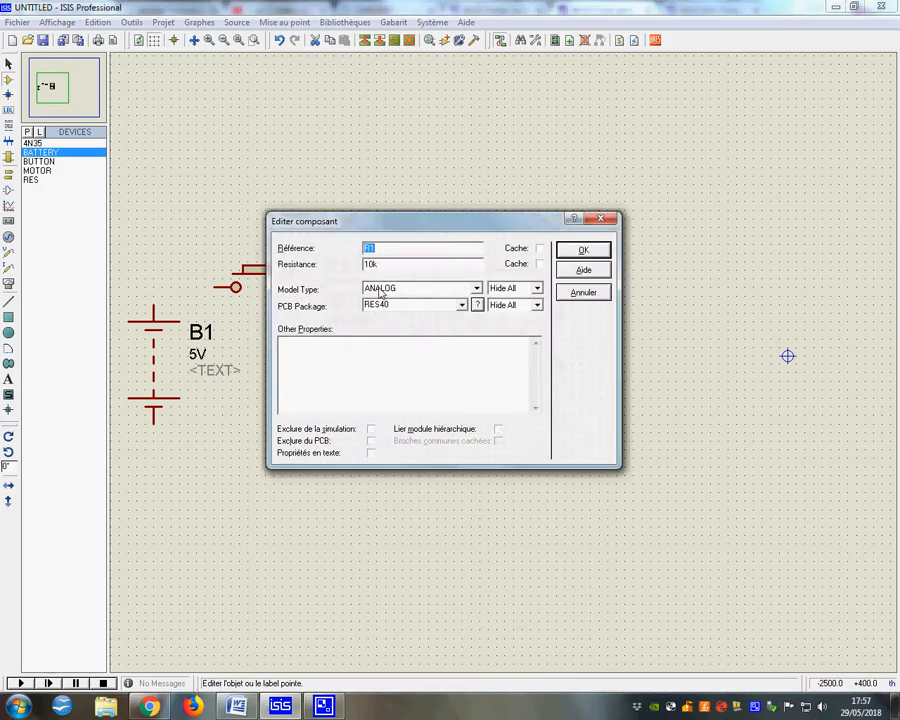
pyautogui.press('Tab')
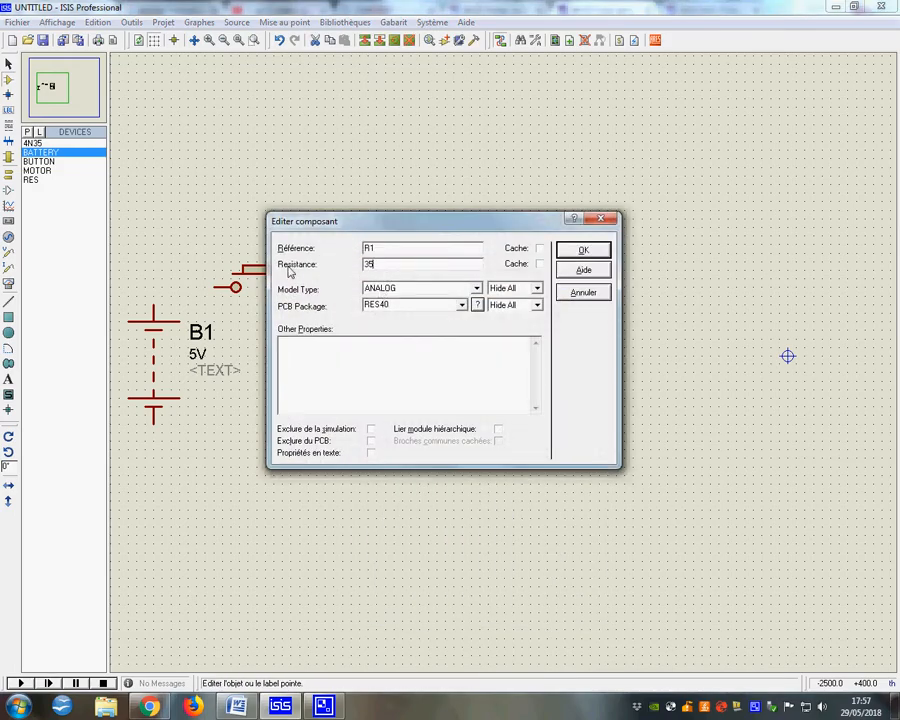
pyautogui.click(583, 250)
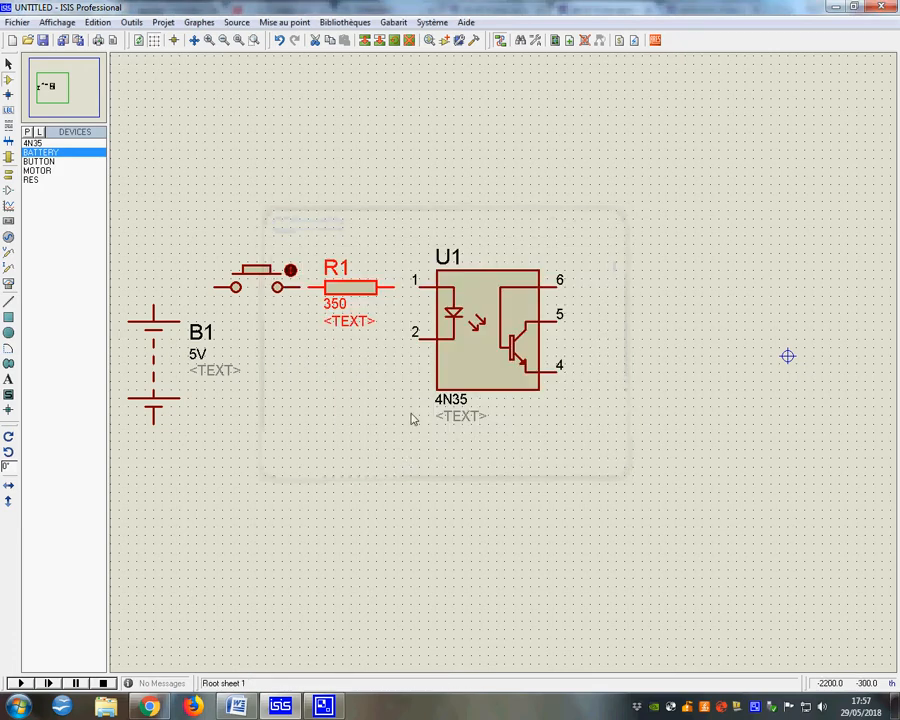
# Step: Place ground terminals below the battery and beside the optocoupler, and wire the second one to U1 pin 2
pyautogui.click(8, 172)
pyautogui.click(153, 458)
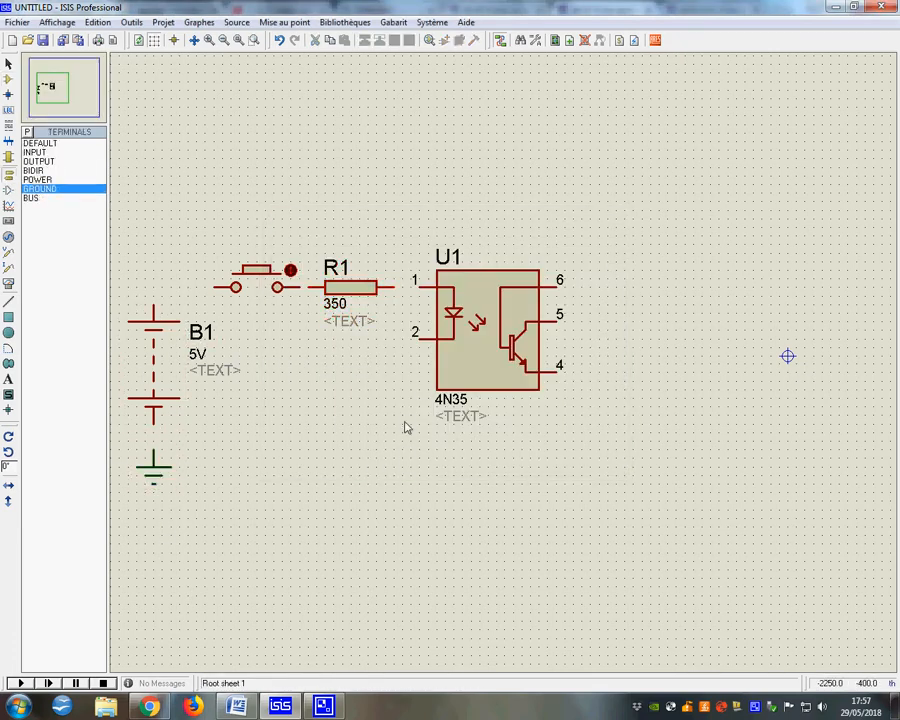
pyautogui.click(393, 425)
pyautogui.click(395, 406)
pyautogui.click(420, 341)
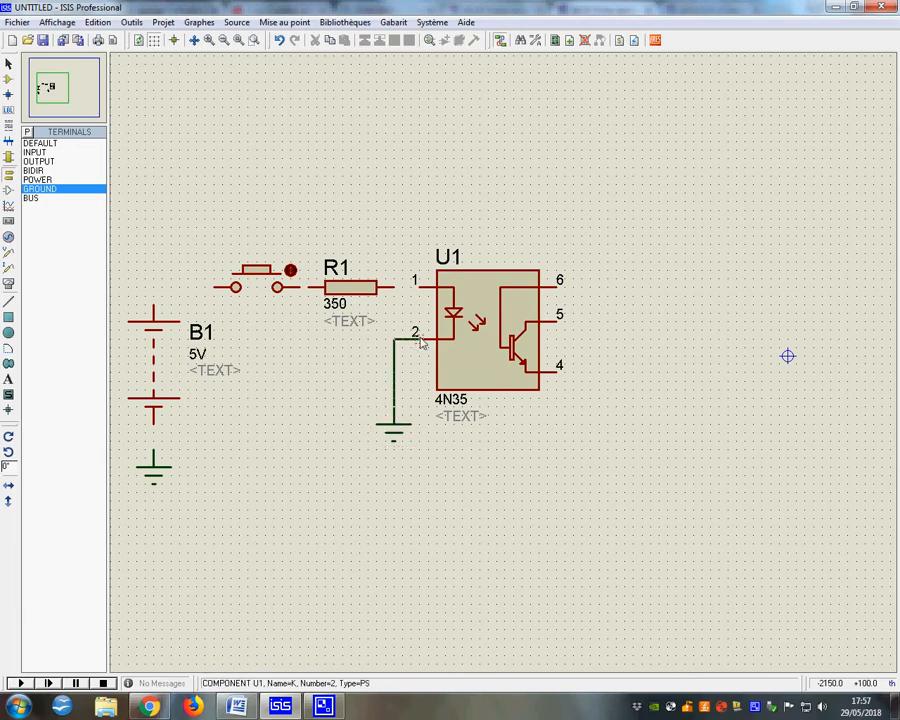
# Step: Wire the battery's positive end to the push button and its negative end to the ground below it
pyautogui.click(153, 305)
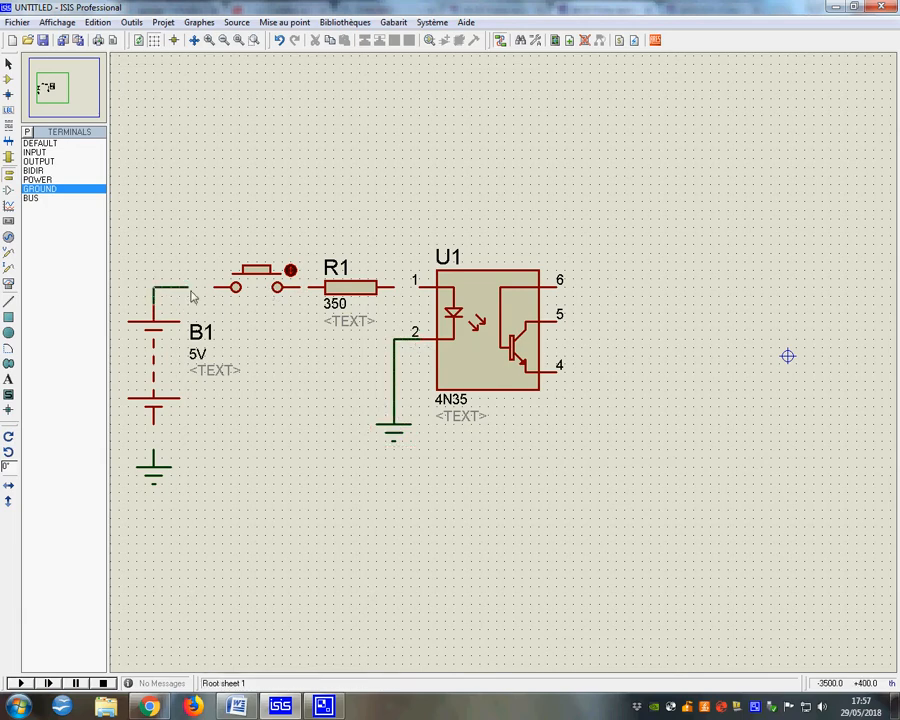
pyautogui.click(235, 288)
pyautogui.click(153, 422)
pyautogui.click(153, 464)
pyautogui.rightClick(380, 430)
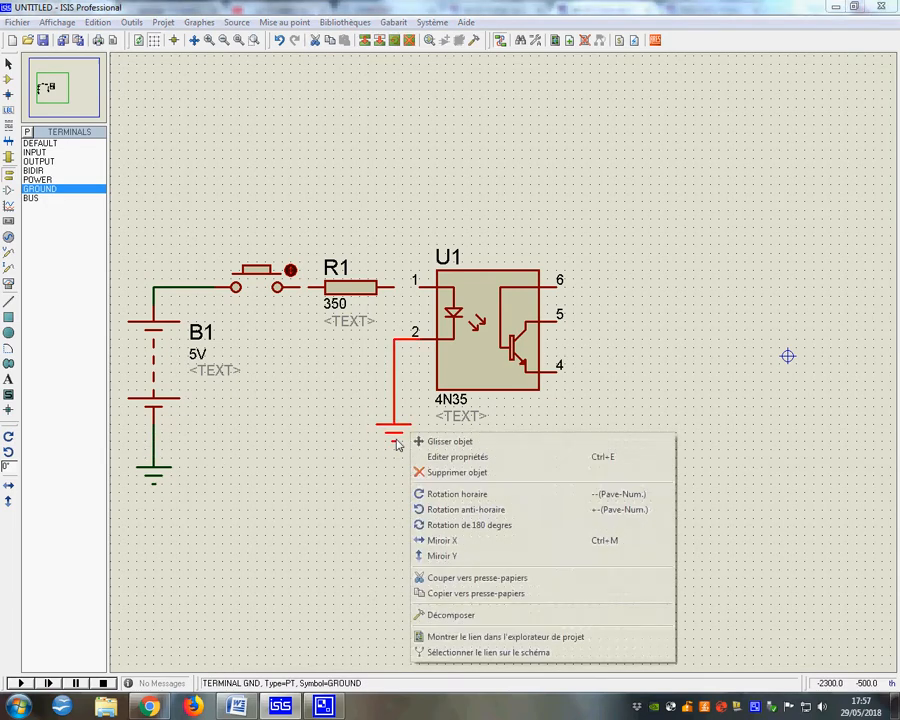
pyautogui.click(406, 474)
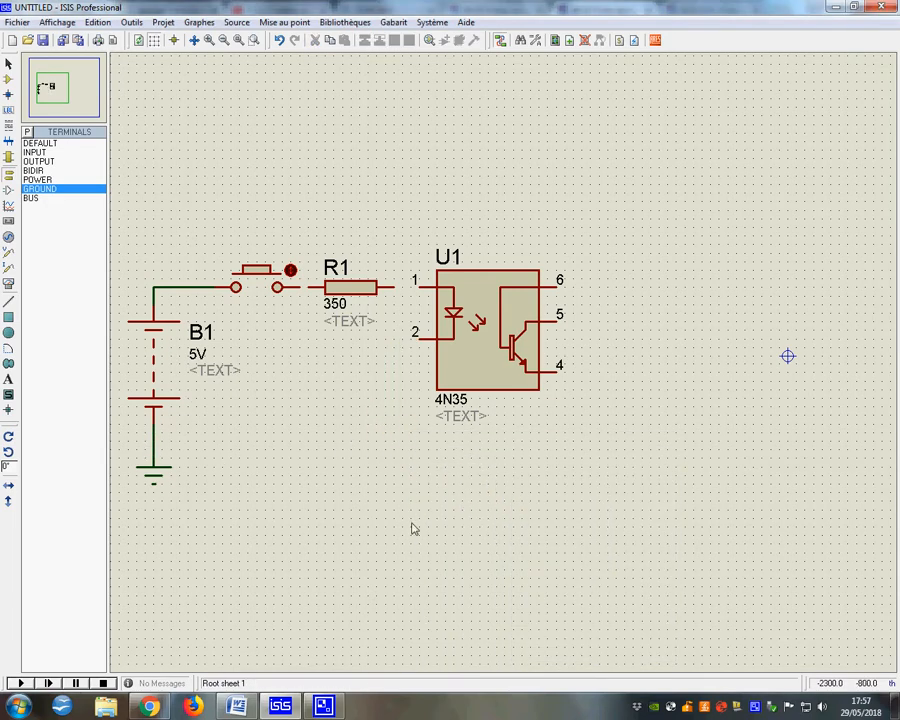
pyautogui.click(280, 41)
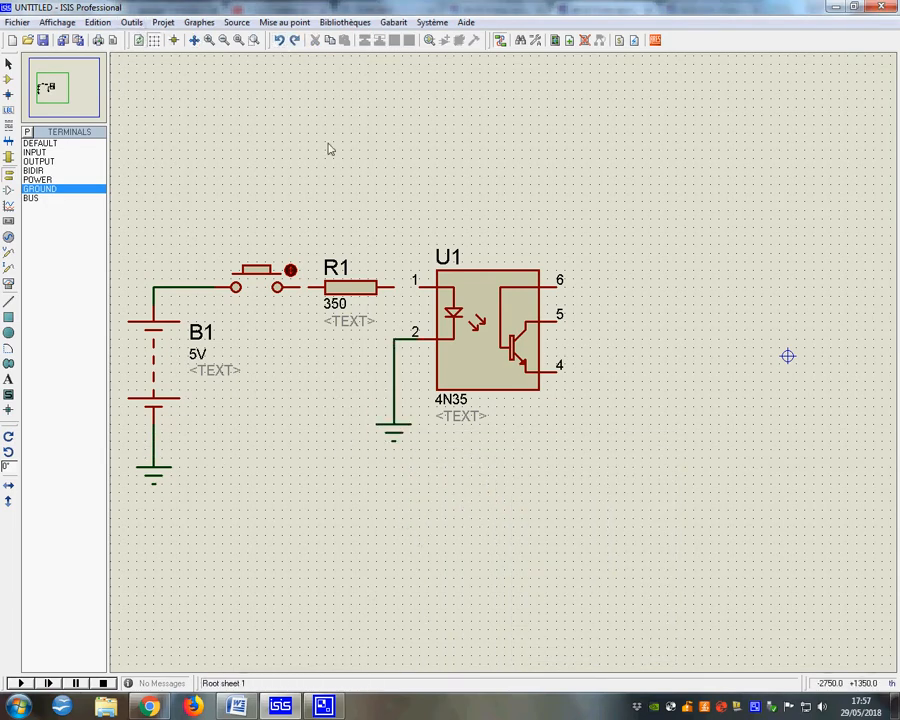
# Step: Delete the wire between U1 pin 2 and its ground, and move that ground terminal lower, beneath R1
pyautogui.rightClick(395, 370)
pyautogui.rightClick(395, 370)
pyautogui.moveTo(393, 420); pyautogui.dragTo(350, 487)
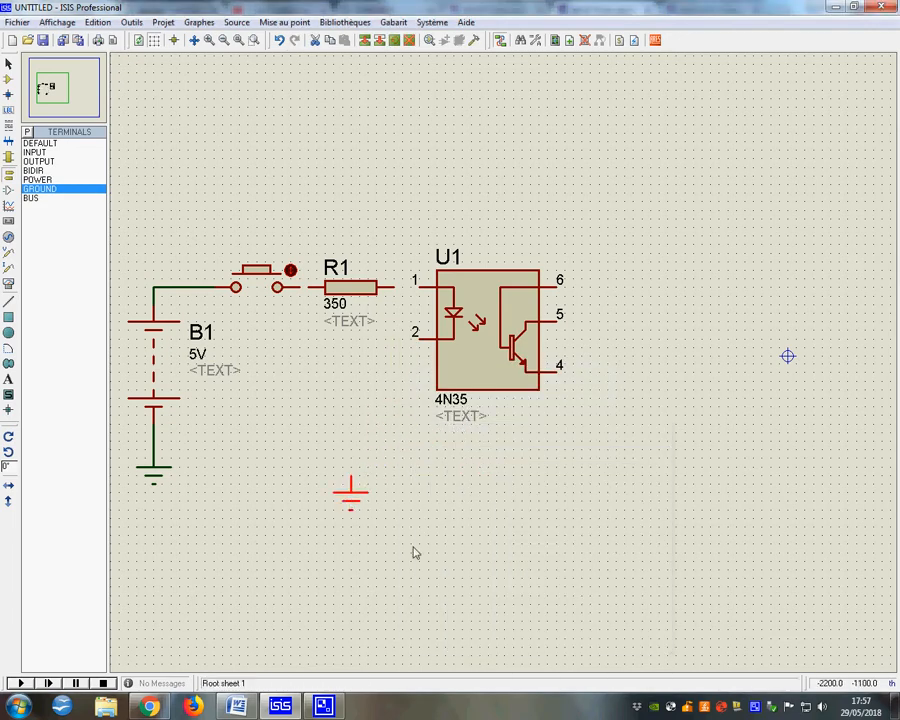
pyautogui.click(414, 550)
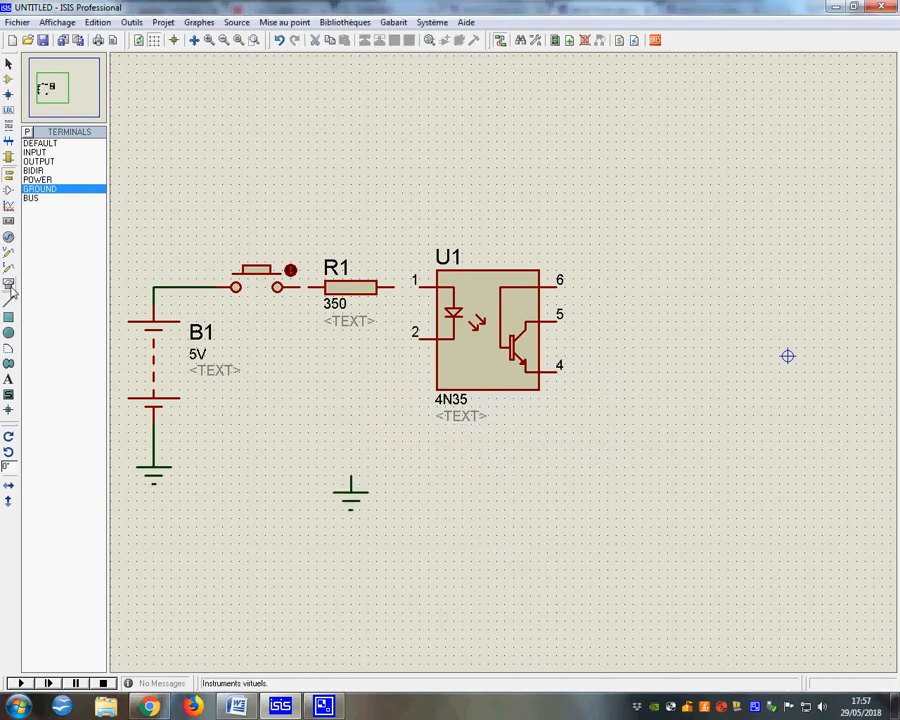
# Step: Insert a vertical DC ammeter between U1 pin 2 and ground, and wire the push button through R1 to pin 1
pyautogui.click(8, 236)
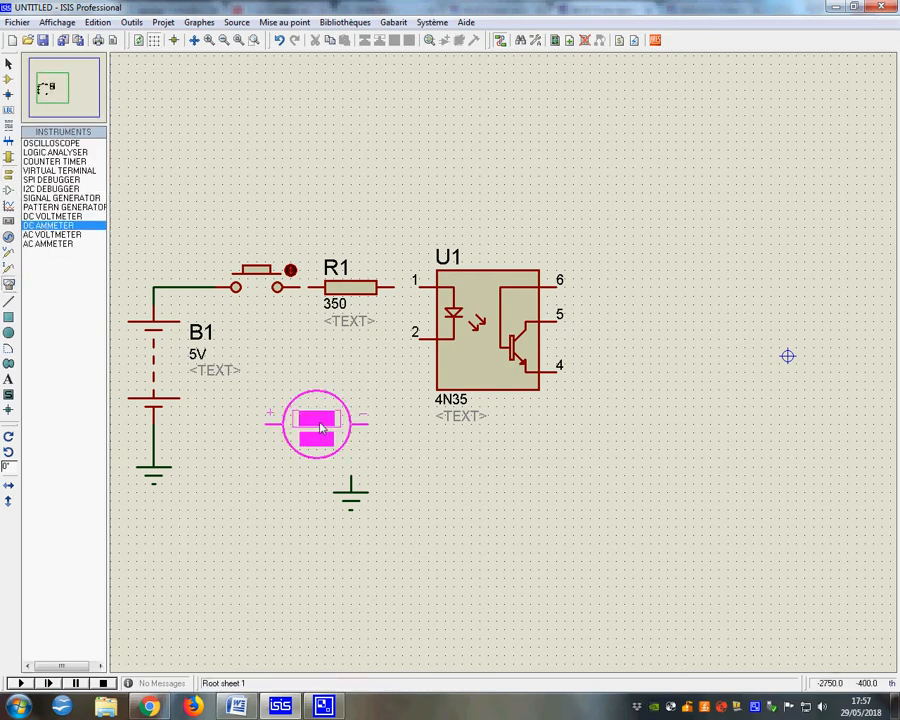
pyautogui.press('KP_Subtract')
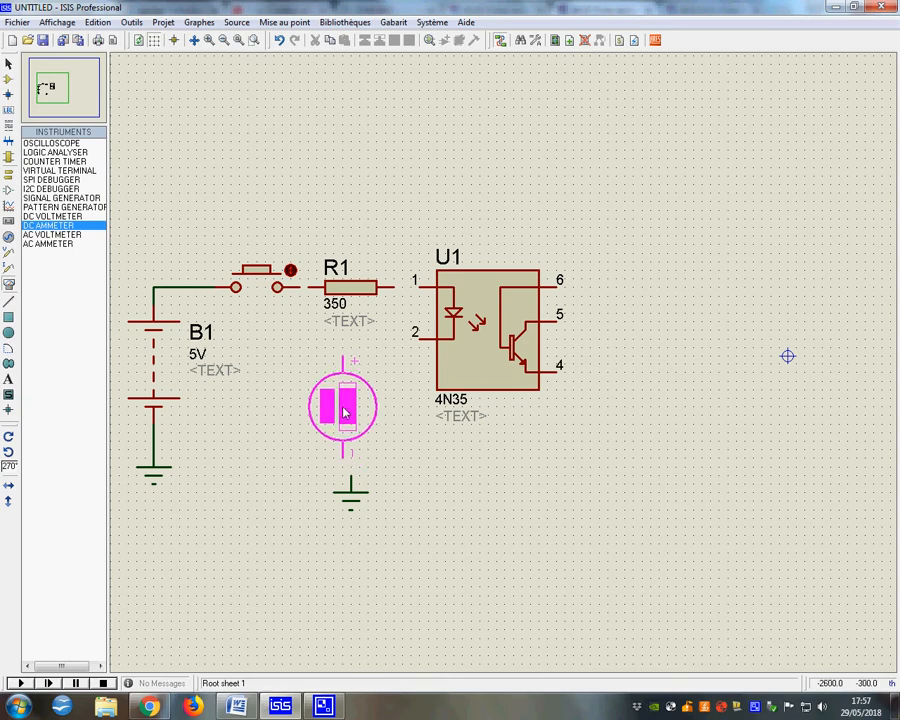
pyautogui.click(352, 414)
pyautogui.click(352, 358)
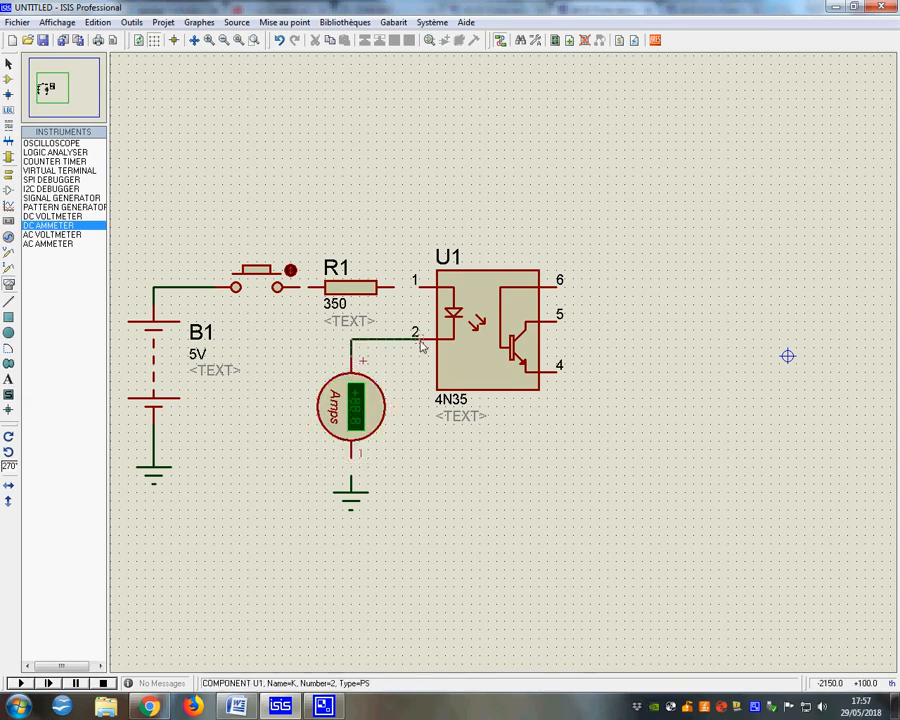
pyautogui.click(416, 340)
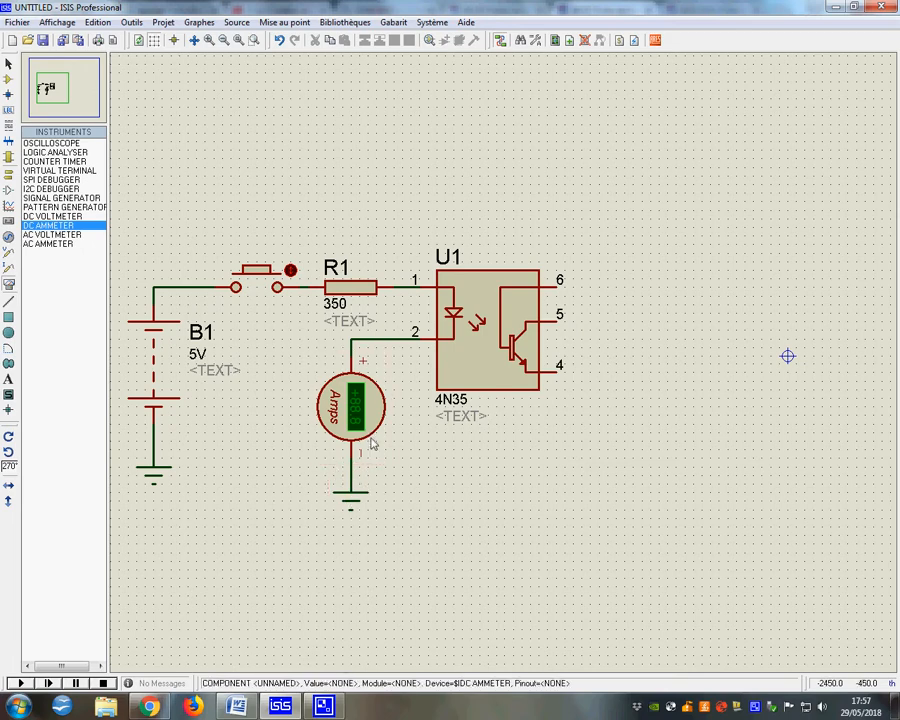
# Step: Run the simulation and close the push button to measure the optocoupler's LED current
pyautogui.click(18, 684)
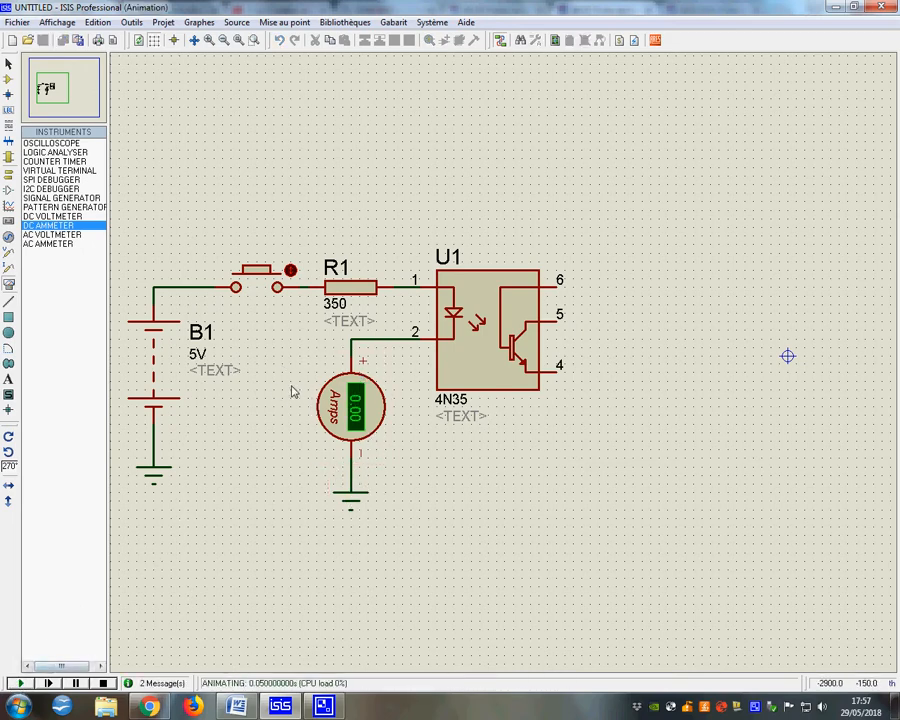
pyautogui.click(268, 289)
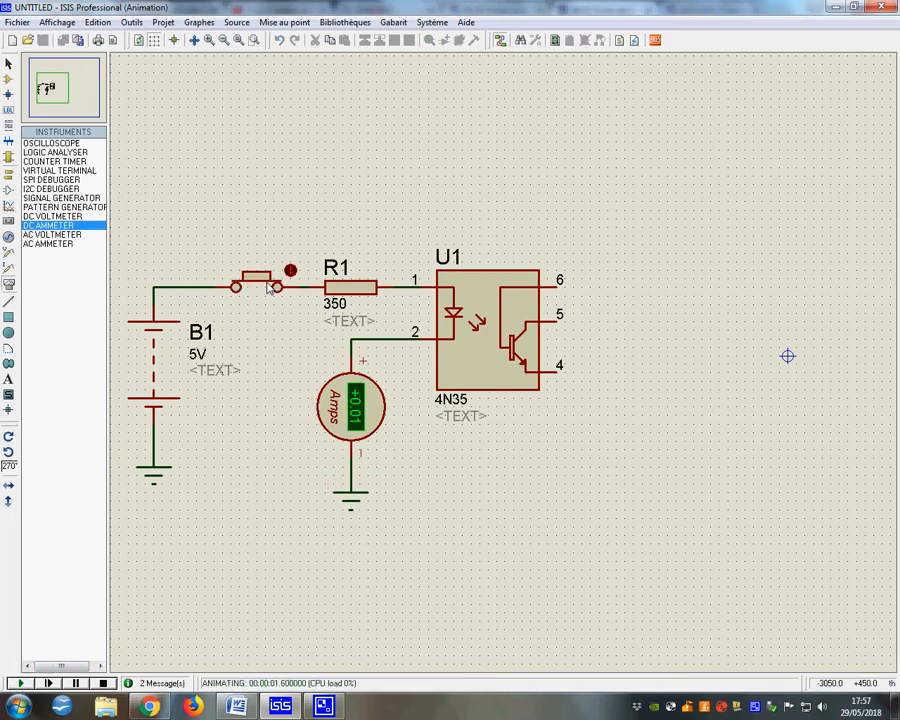
# Step: Stop the simulation and set the display range of the ammeter on U1 pin 2 to Milliamps
pyautogui.click(103, 684)
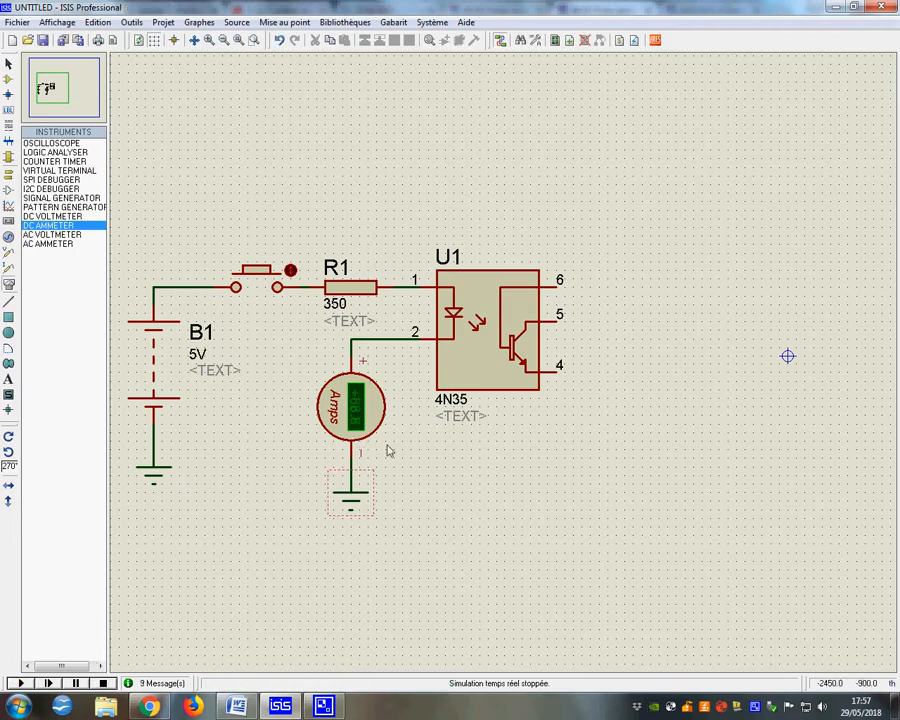
pyautogui.rightClick(350, 414)
pyautogui.click(372, 97)
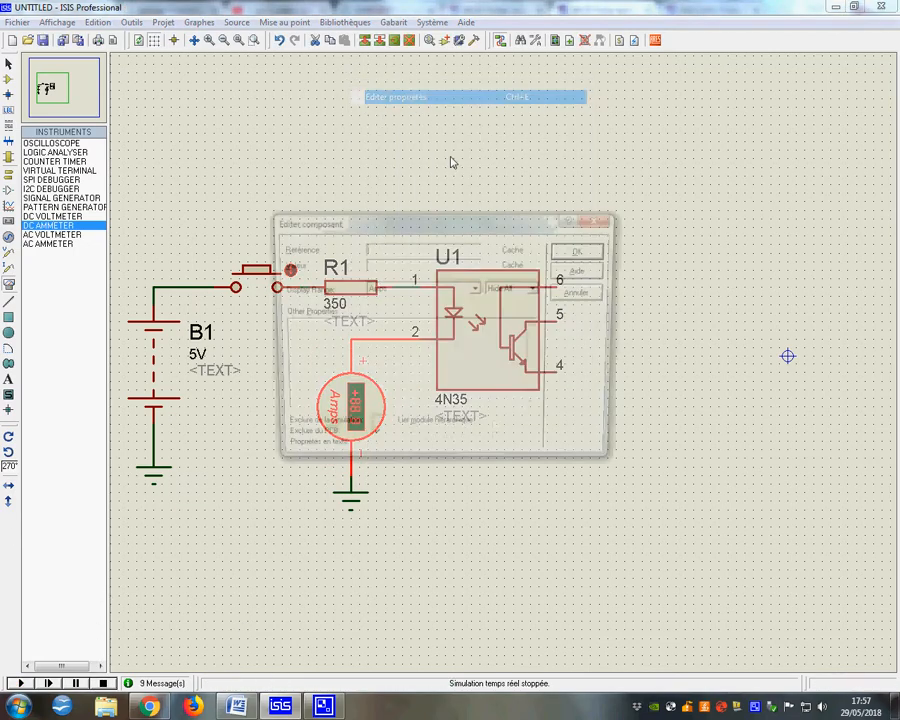
pyautogui.click(476, 288)
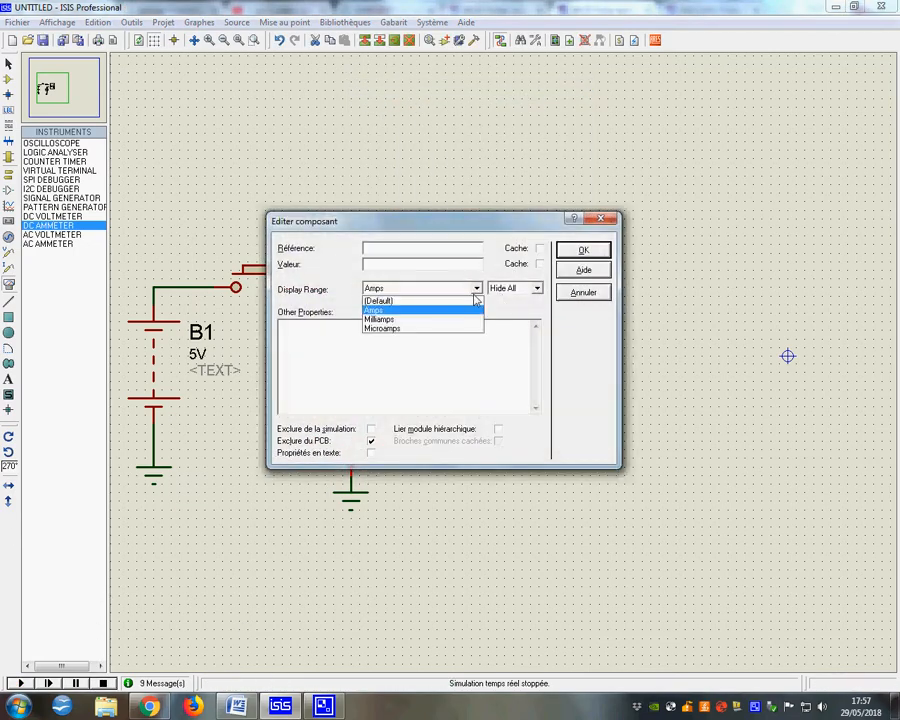
pyautogui.click(395, 319)
pyautogui.click(583, 250)
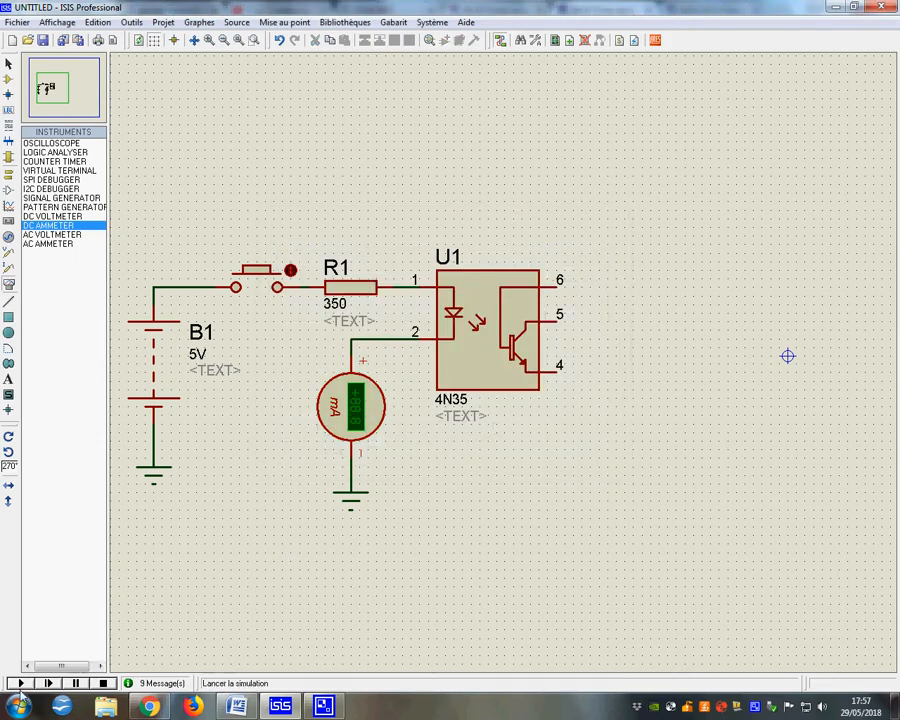
# Step: Run the simulation and close the push button to read the LED current in milliamps
pyautogui.click(19, 683)
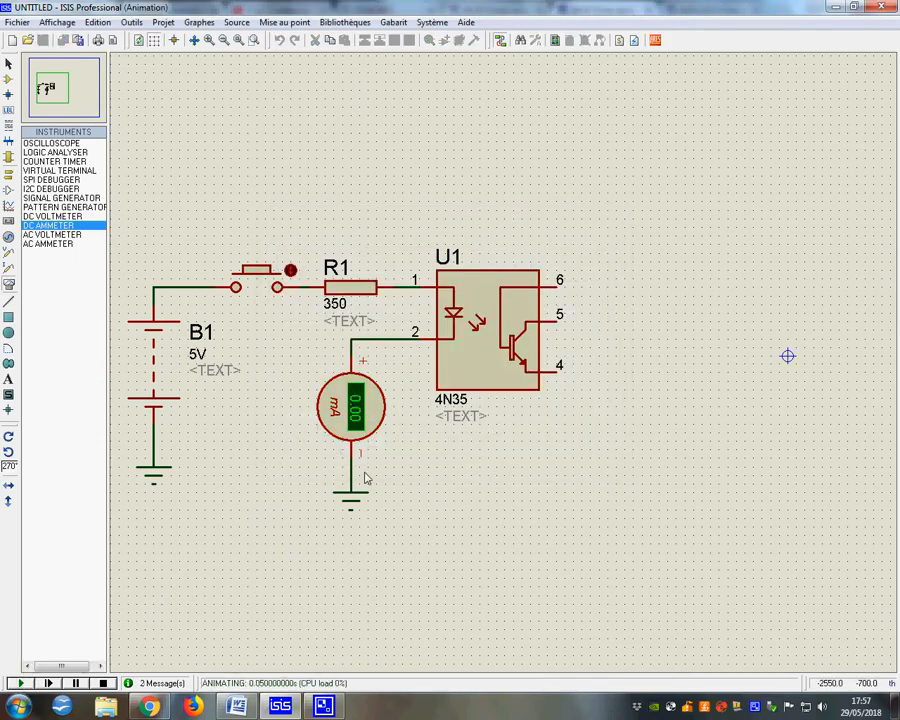
pyautogui.click(260, 281)
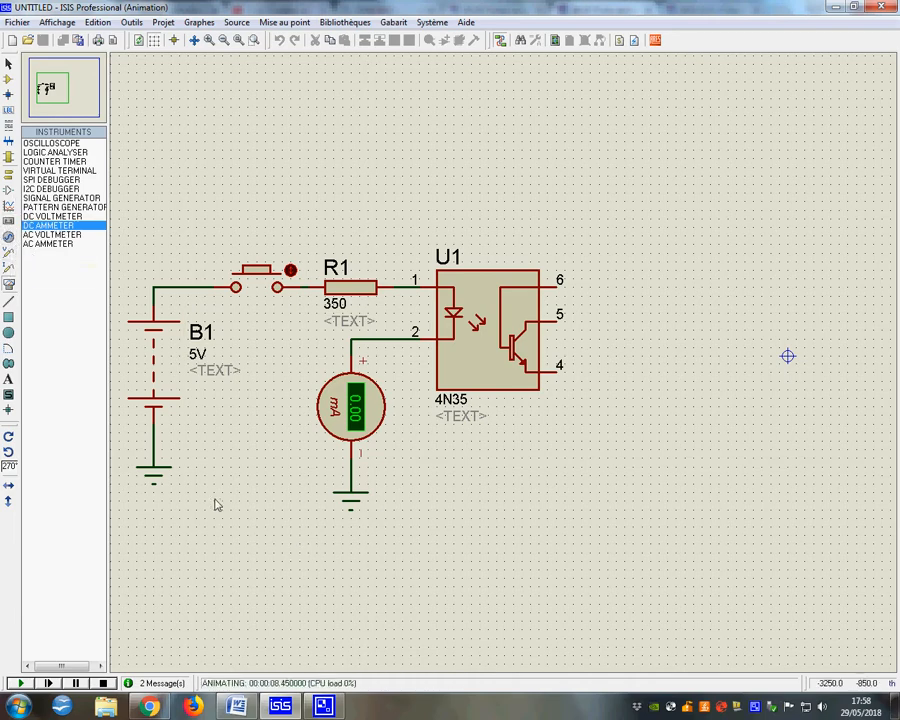
# Step: Stop the simulation and move the ground terminal under battery B1 slightly lower
pyautogui.rightClick(155, 474)
pyautogui.rightClick(155, 474)
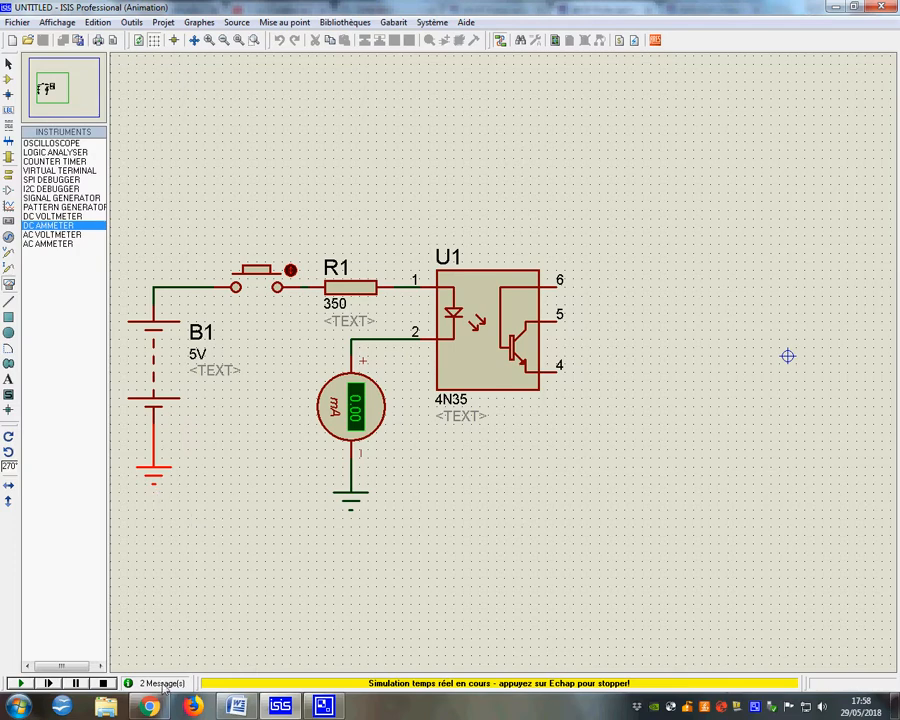
pyautogui.click(108, 685)
pyautogui.rightClick(154, 467)
pyautogui.moveTo(147, 470); pyautogui.dragTo(150, 500)
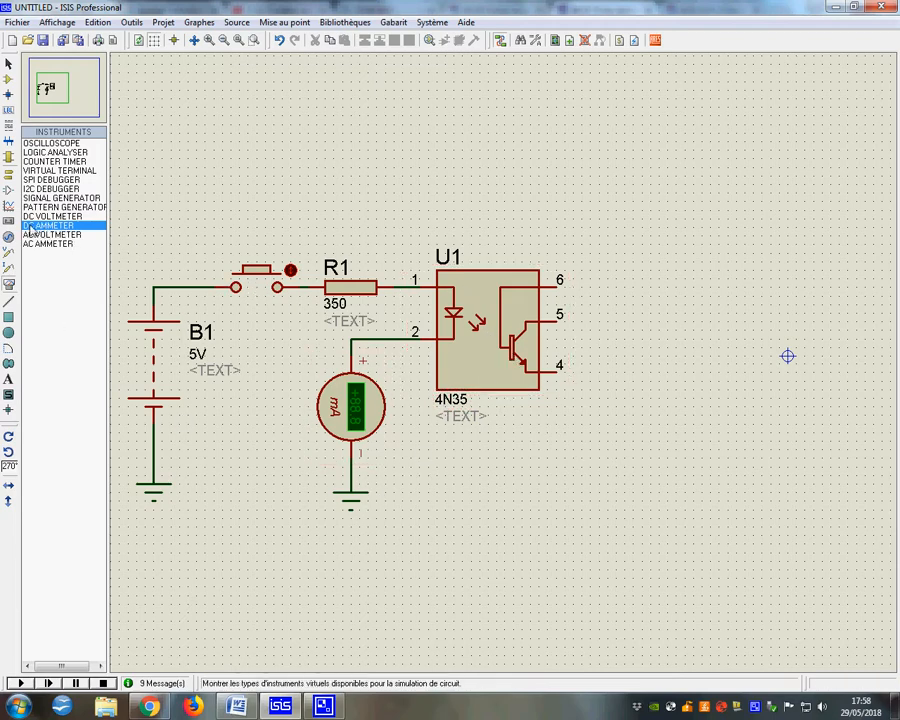
# Step: Place a second battery to the right of U1 and a horizontally oriented motor above and between them
pyautogui.click(8, 78)
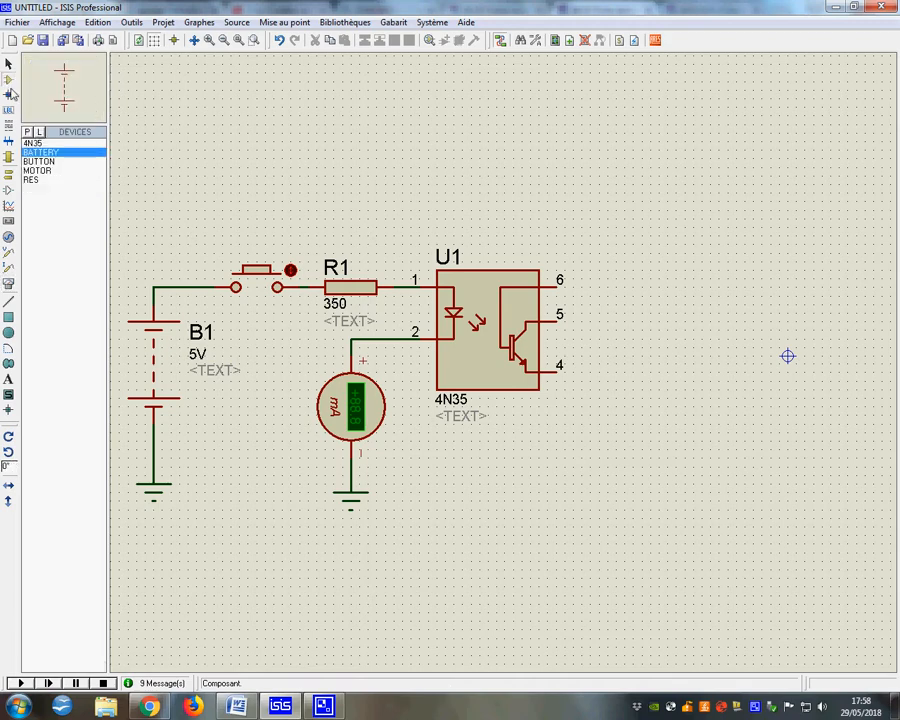
pyautogui.click(787, 356)
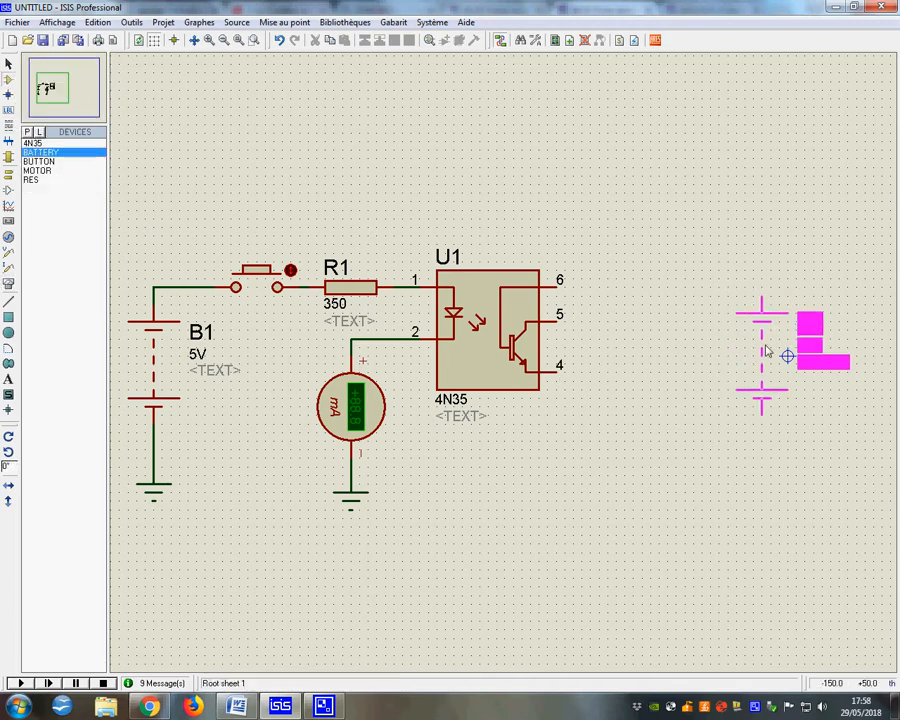
pyautogui.click(787, 356)
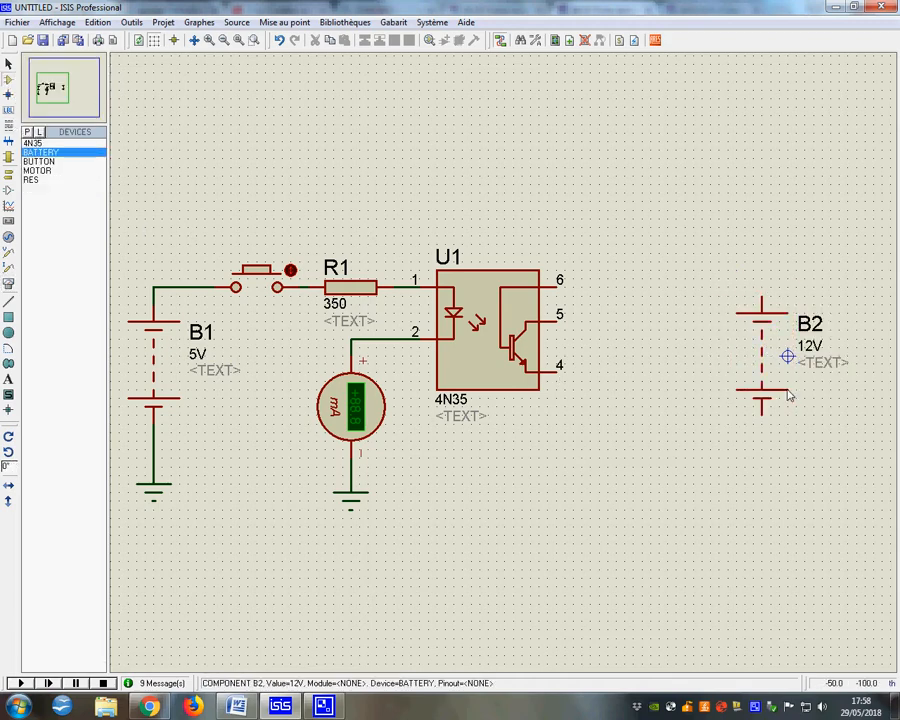
pyautogui.click(37, 170)
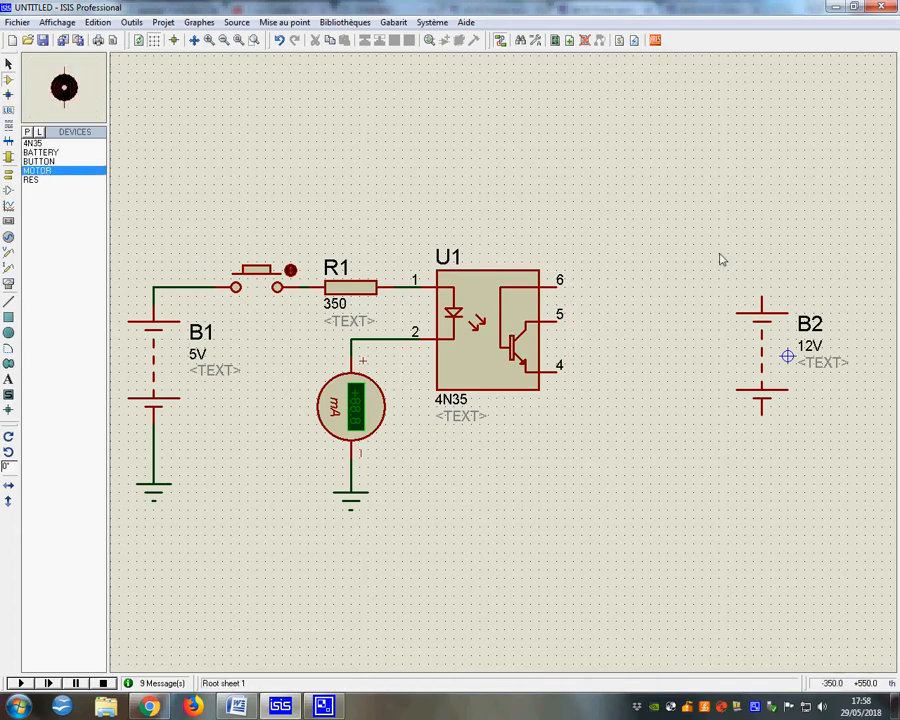
pyautogui.press('KP_Add')
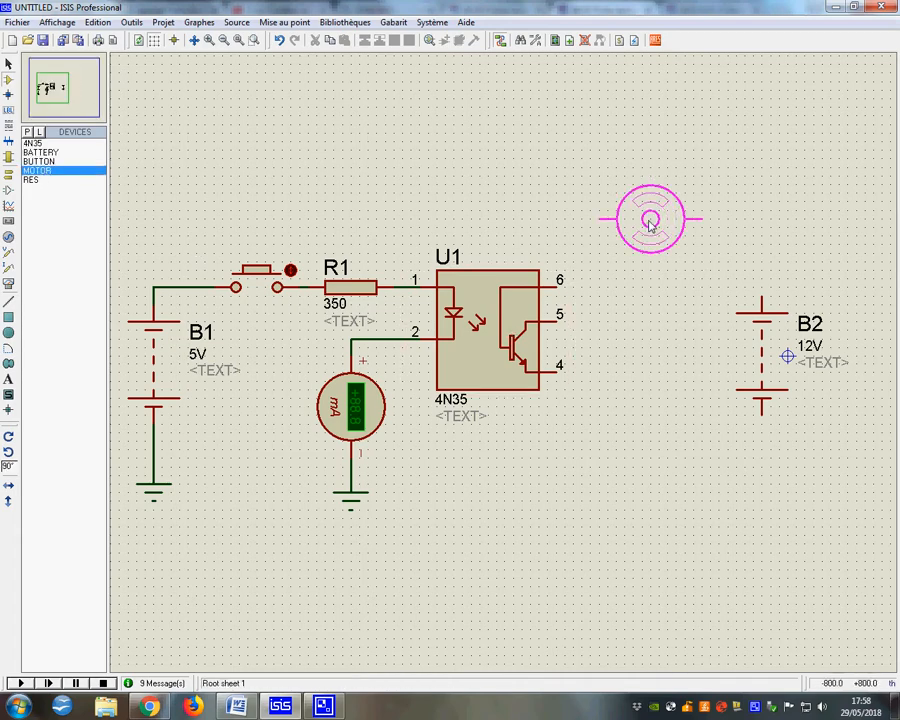
pyautogui.click(657, 214)
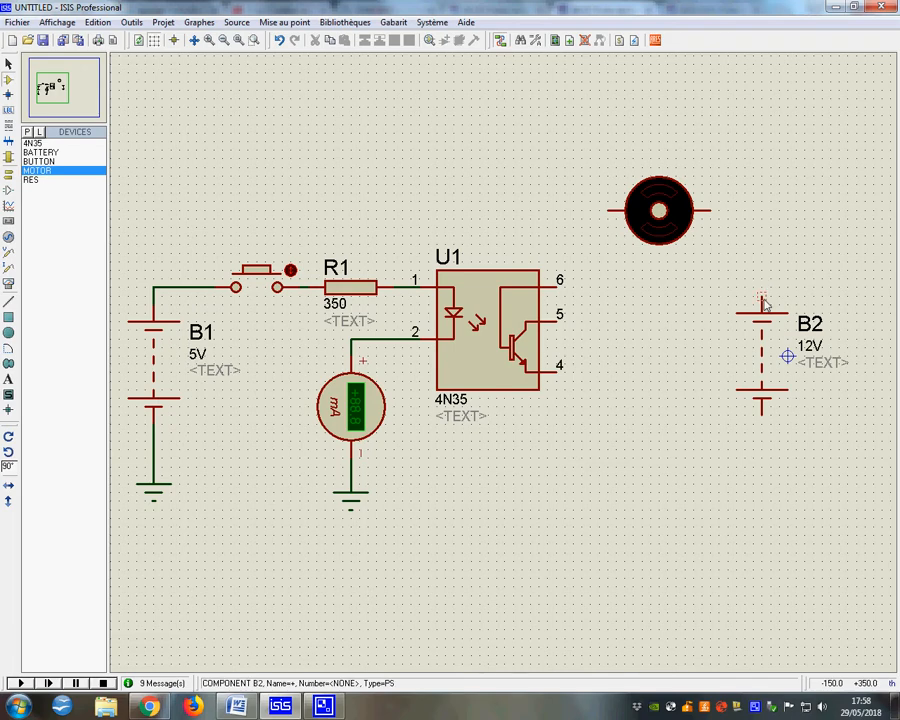
# Step: Wire B2's positive end to the motor's right terminal, its negative end to U1 pin 4, and the motor's left terminal to pin 5
pyautogui.click(761, 300)
pyautogui.click(710, 210)
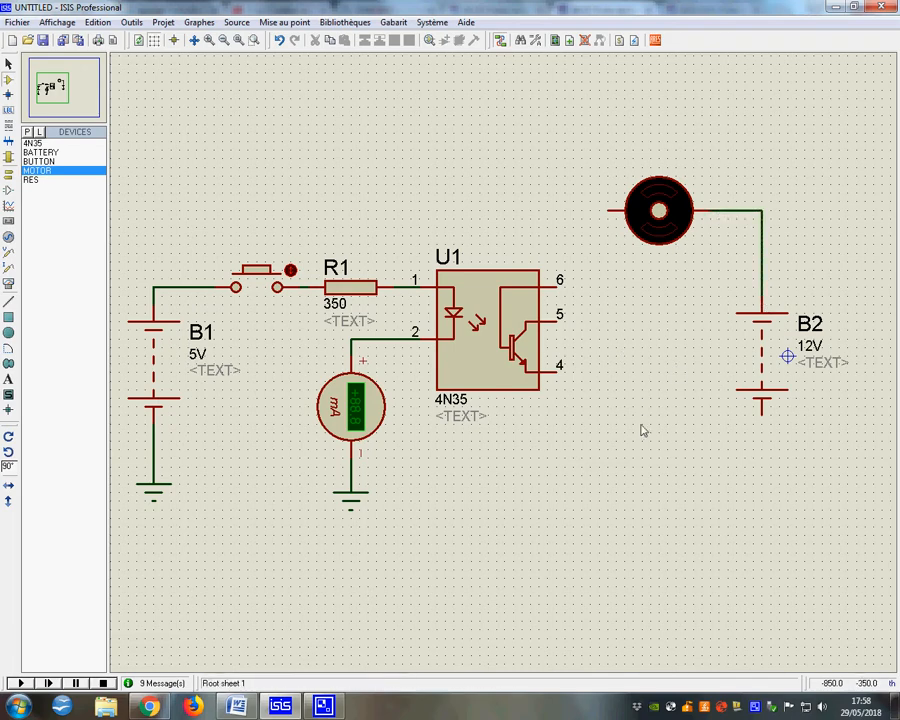
pyautogui.click(762, 404)
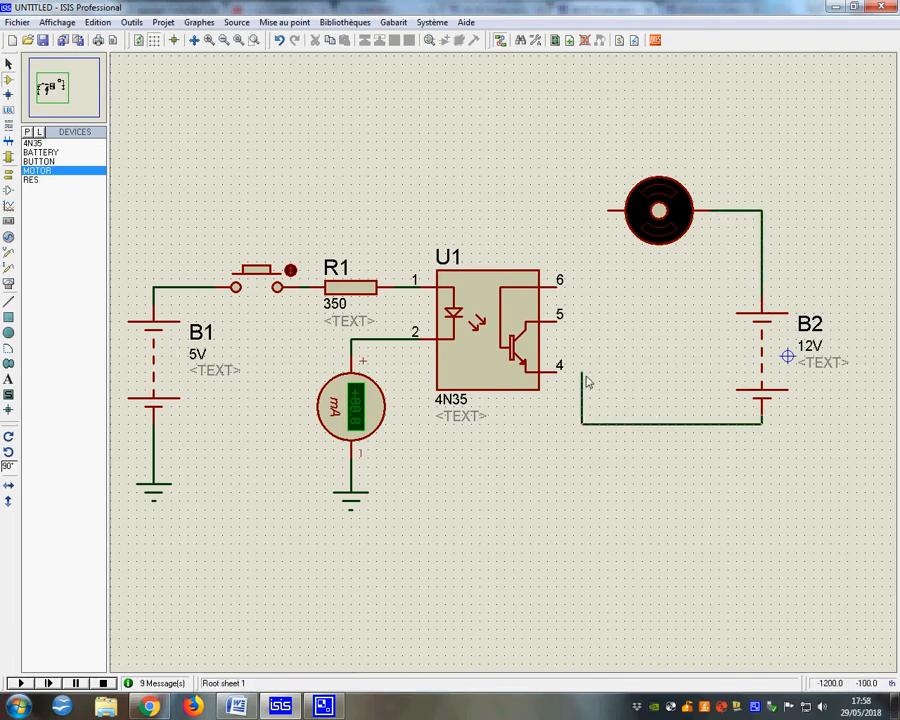
pyautogui.click(553, 372)
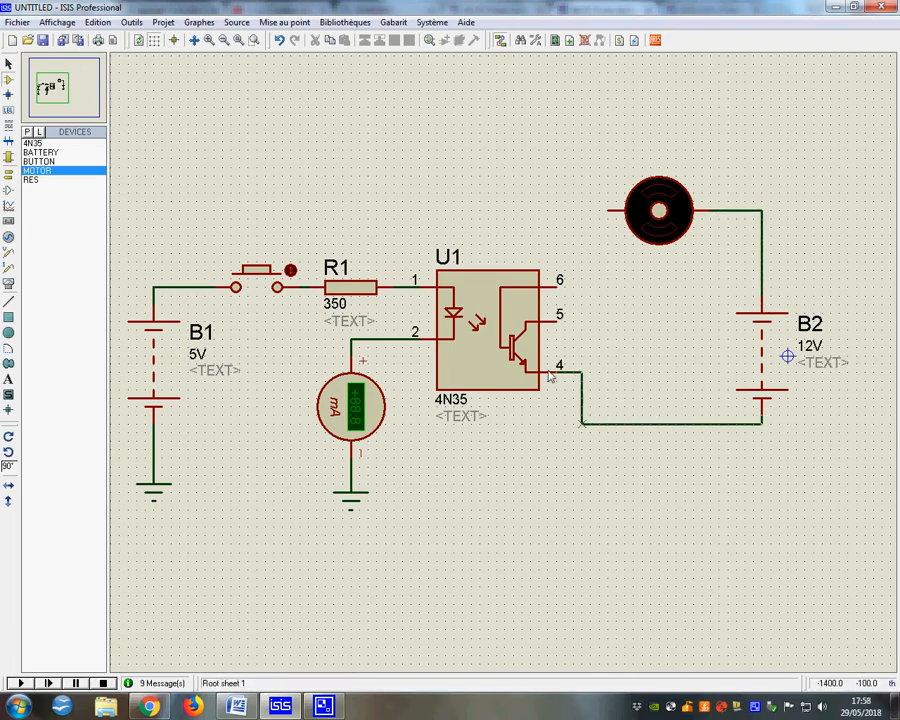
pyautogui.click(607, 214)
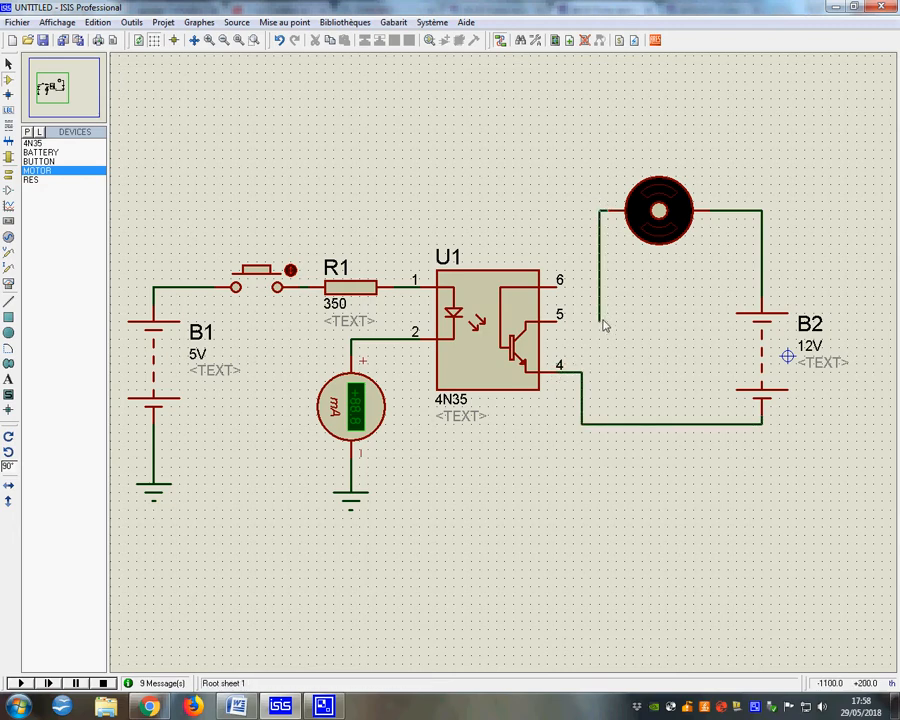
pyautogui.click(541, 322)
# Step: Set the motor's load resistance to 400 Ohms
pyautogui.rightClick(656, 213)
pyautogui.click(470, 236)
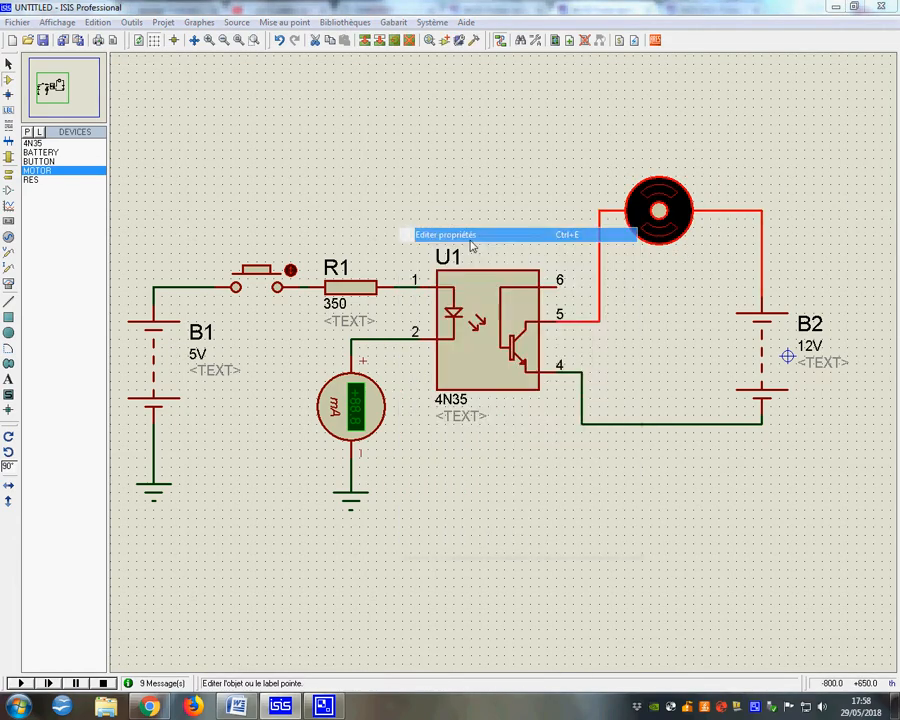
pyautogui.moveTo(373, 304); pyautogui.dragTo(361, 301)
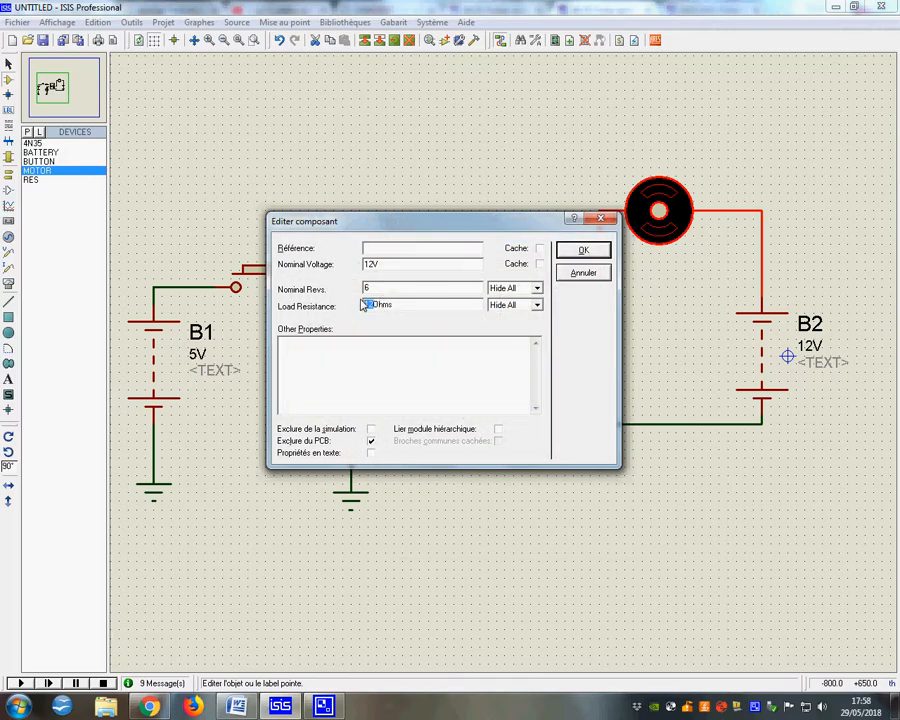
pyautogui.write('400')
pyautogui.click(583, 250)
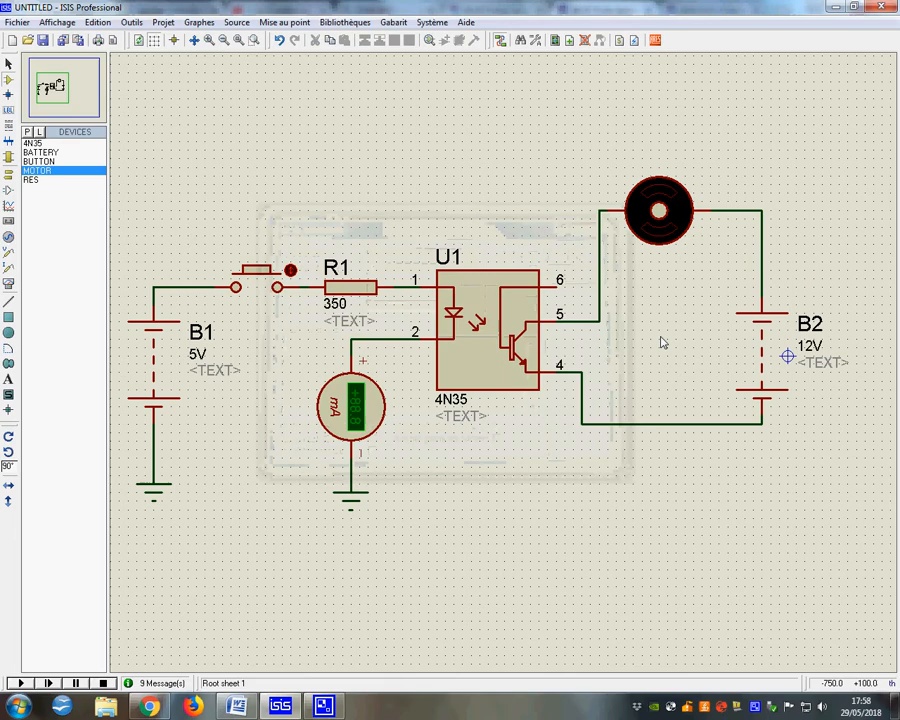
# Step: Delete the wire between the motor and B2, and place a vertical DC ammeter above B2 with its positive terminal facing down
pyautogui.rightClick(761, 260)
pyautogui.rightClick(761, 260)
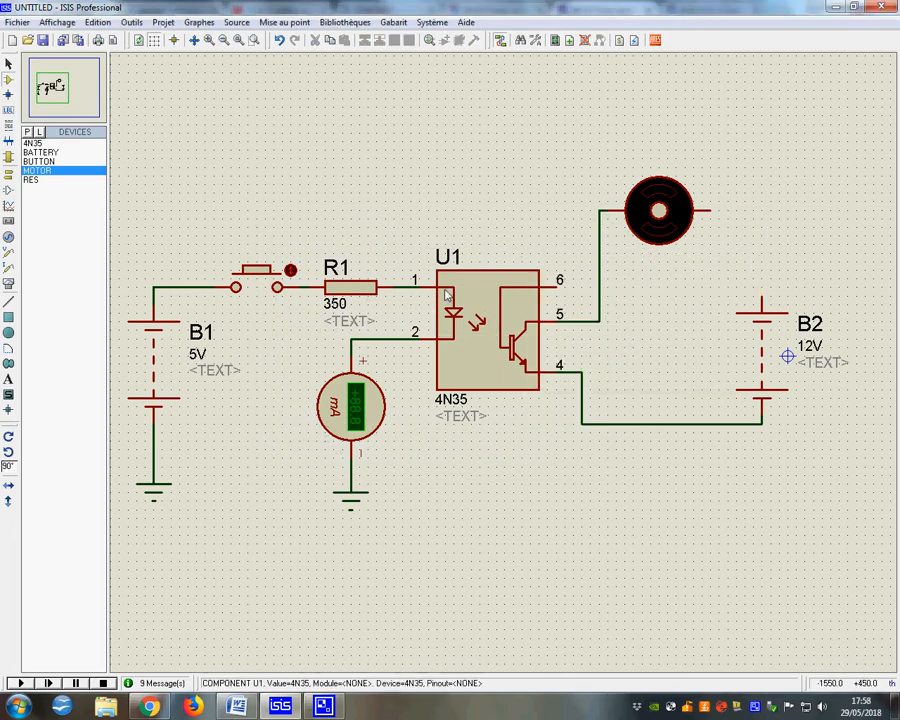
pyautogui.click(8, 283)
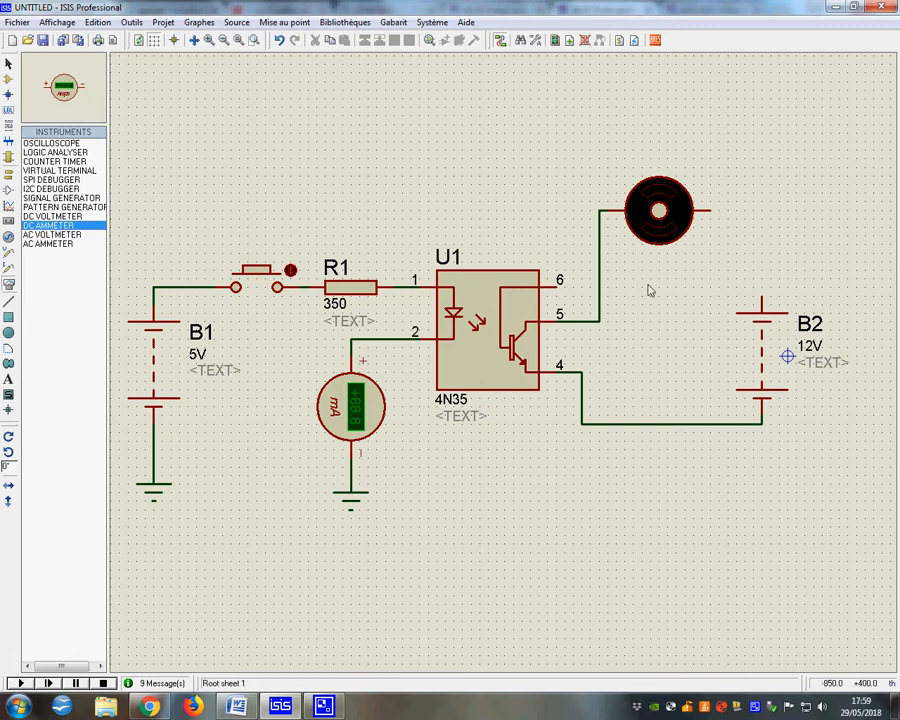
pyautogui.click(810, 237)
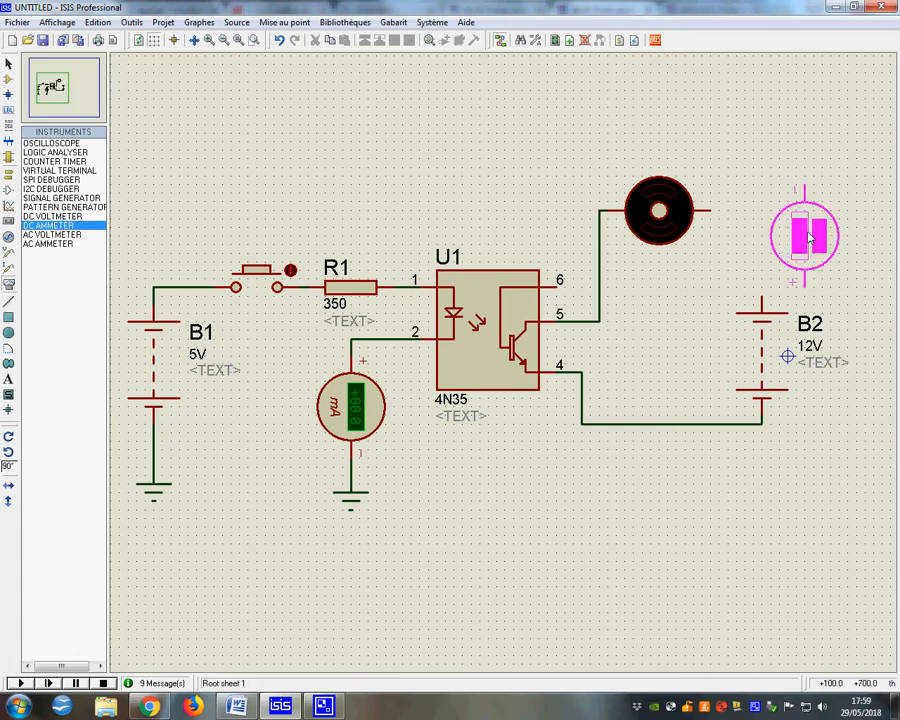
pyautogui.press('KP_Add')
pyautogui.click(765, 205)
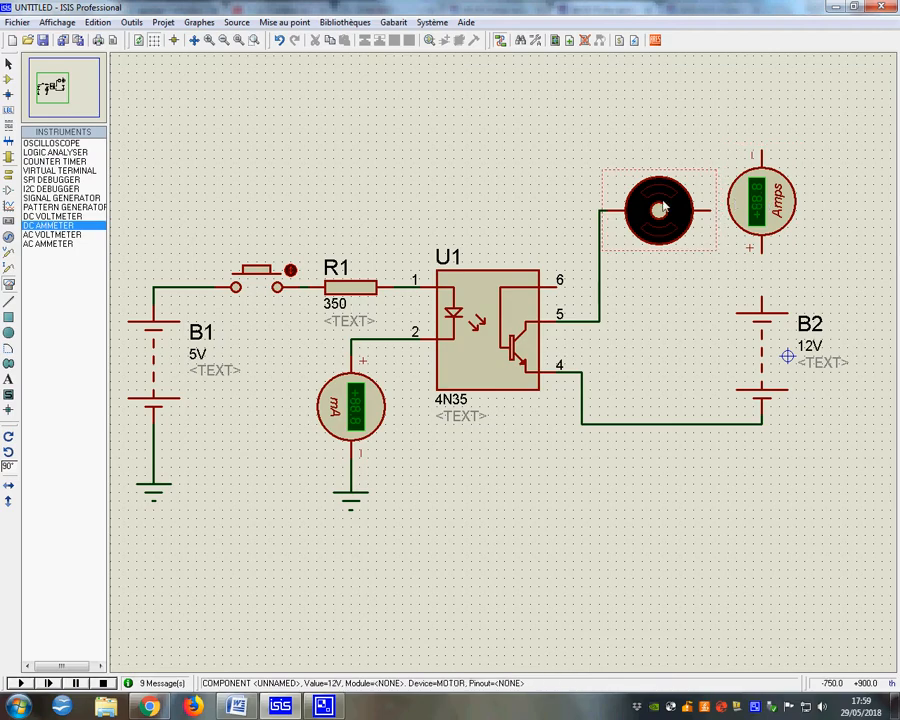
# Step: Move the motor higher, then wire the new ammeter in series between the motor's right terminal and B2's positive end
pyautogui.rightClick(640, 198)
pyautogui.click(455, 205)
pyautogui.click(658, 115)
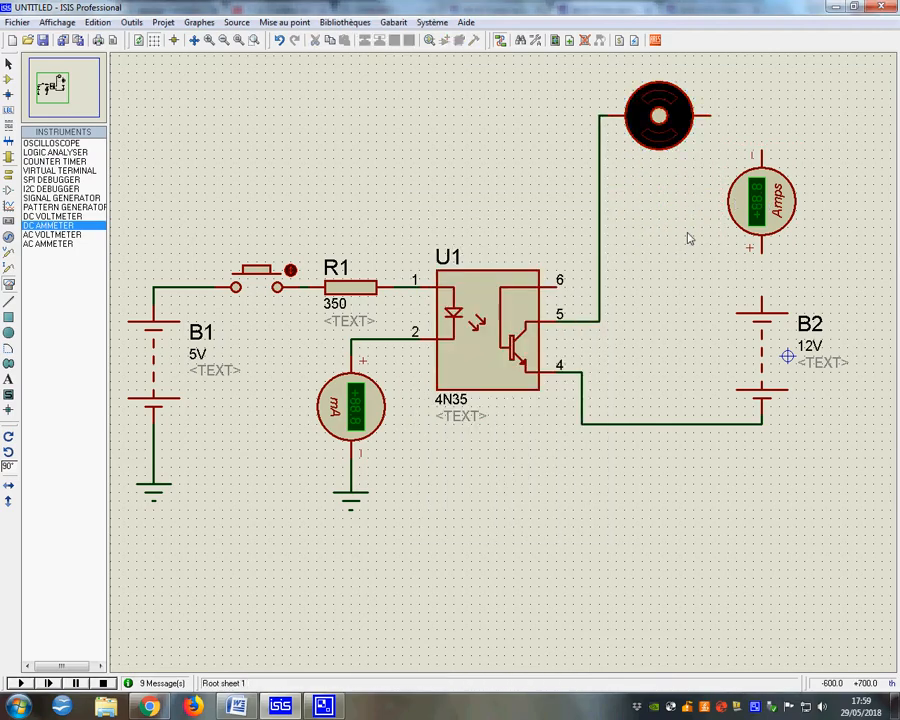
pyautogui.click(711, 116)
pyautogui.click(762, 152)
pyautogui.click(763, 253)
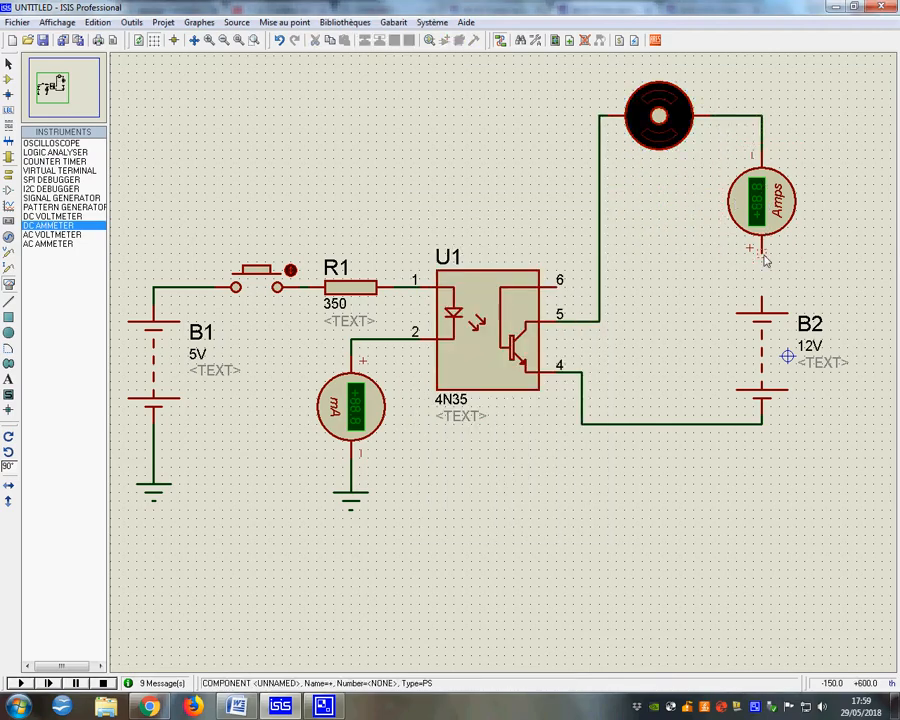
pyautogui.click(763, 297)
# Step: Set the display range of the ammeter above B2 to Milliamps
pyautogui.rightClick(752, 198)
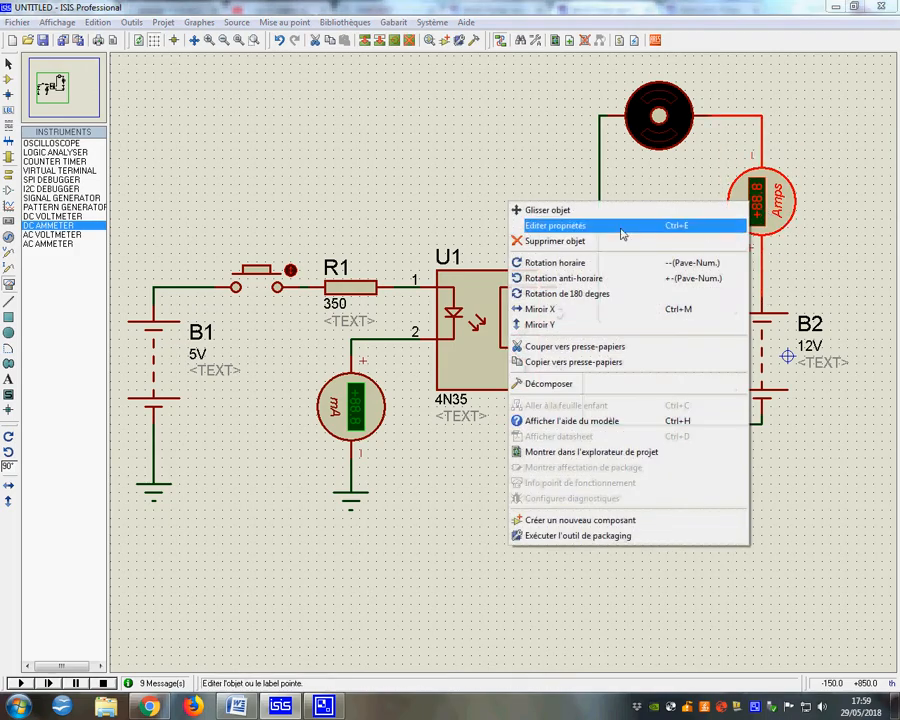
pyautogui.click(560, 224)
pyautogui.click(474, 289)
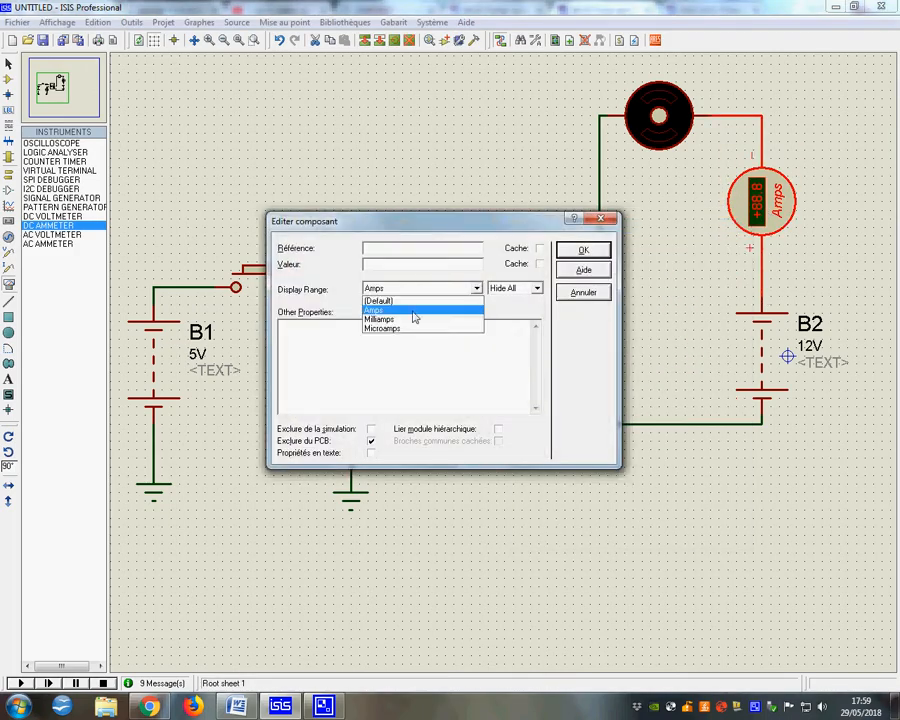
pyautogui.click(412, 316)
pyautogui.click(583, 252)
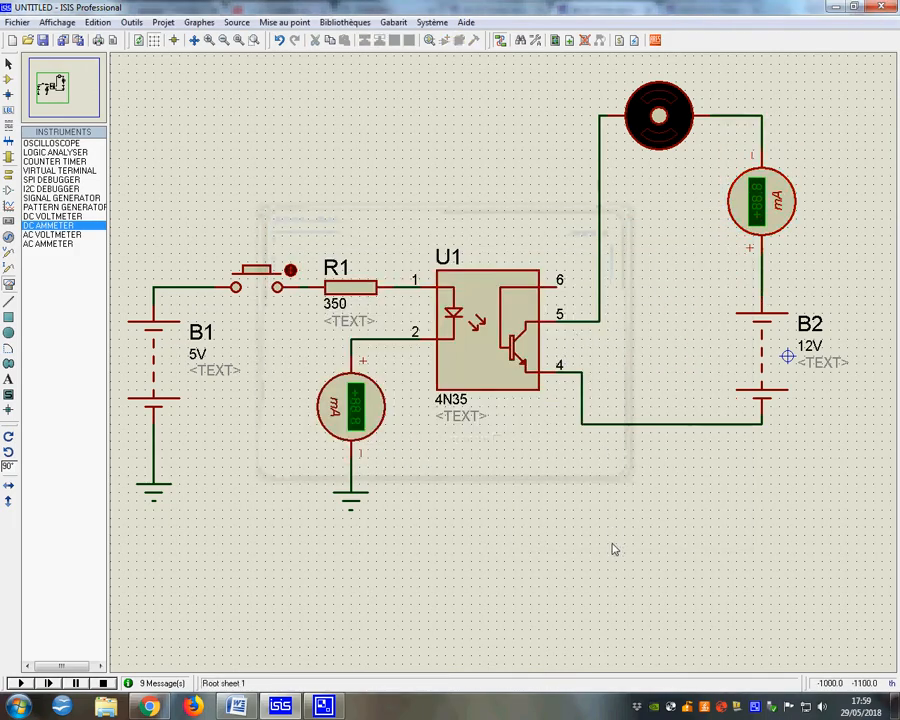
# Step: Run the simulation, close the push button to check the motor and both currents, and stop the simulation
pyautogui.click(17, 682)
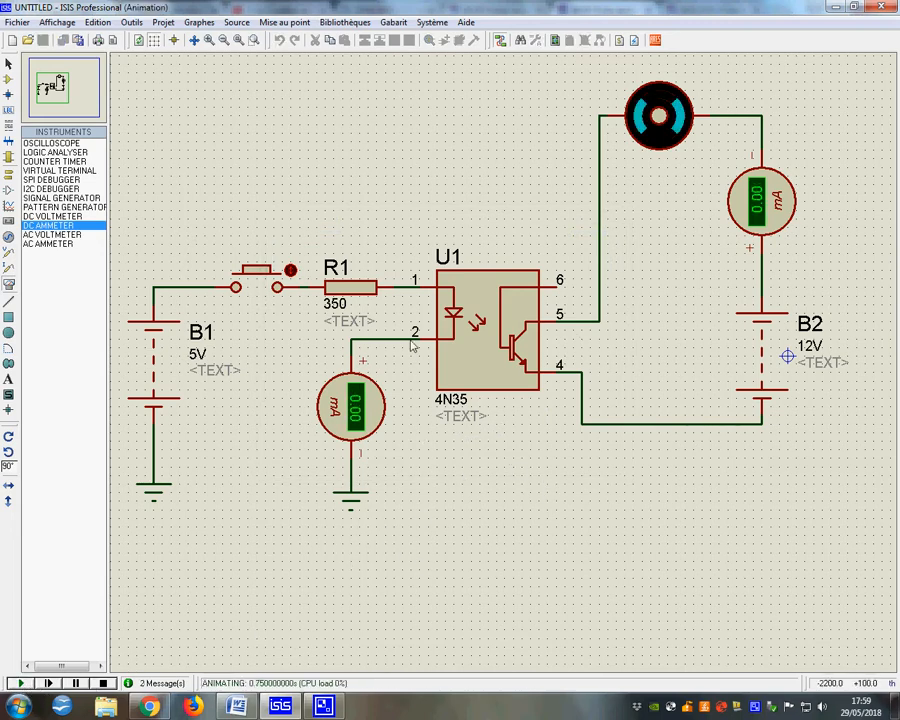
pyautogui.click(257, 278)
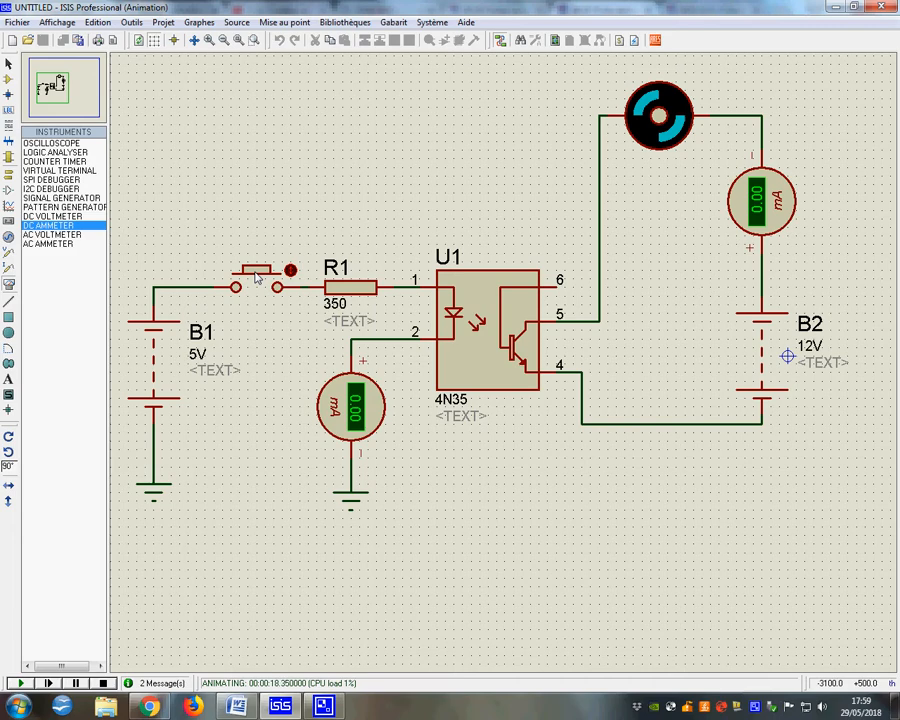
pyautogui.moveTo(256, 279); pyautogui.dragTo(258, 282)
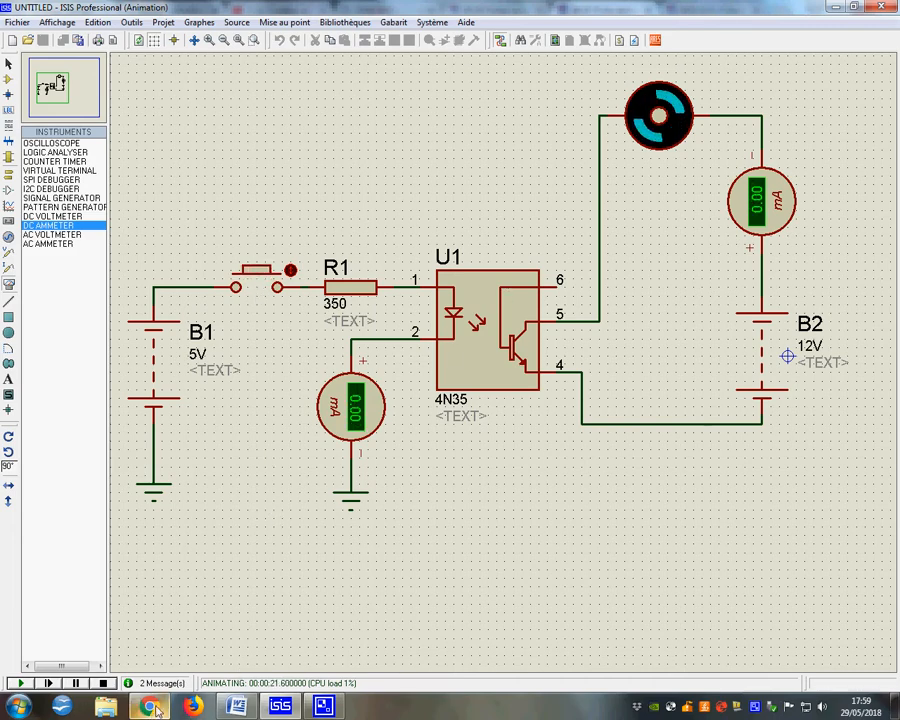
pyautogui.moveTo(267, 288); pyautogui.dragTo(268, 289)
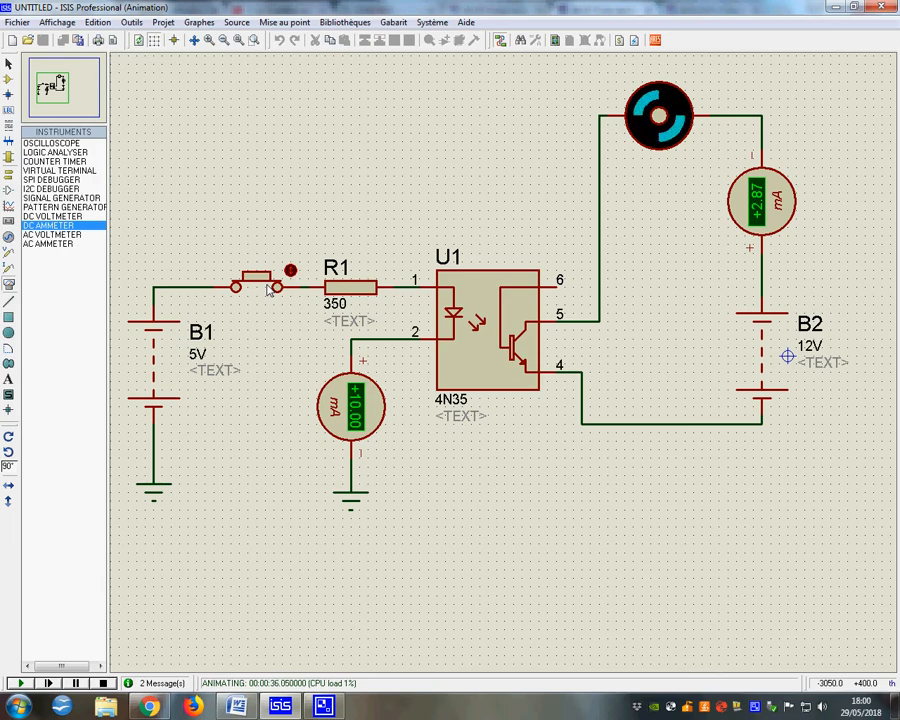
pyautogui.click(106, 684)
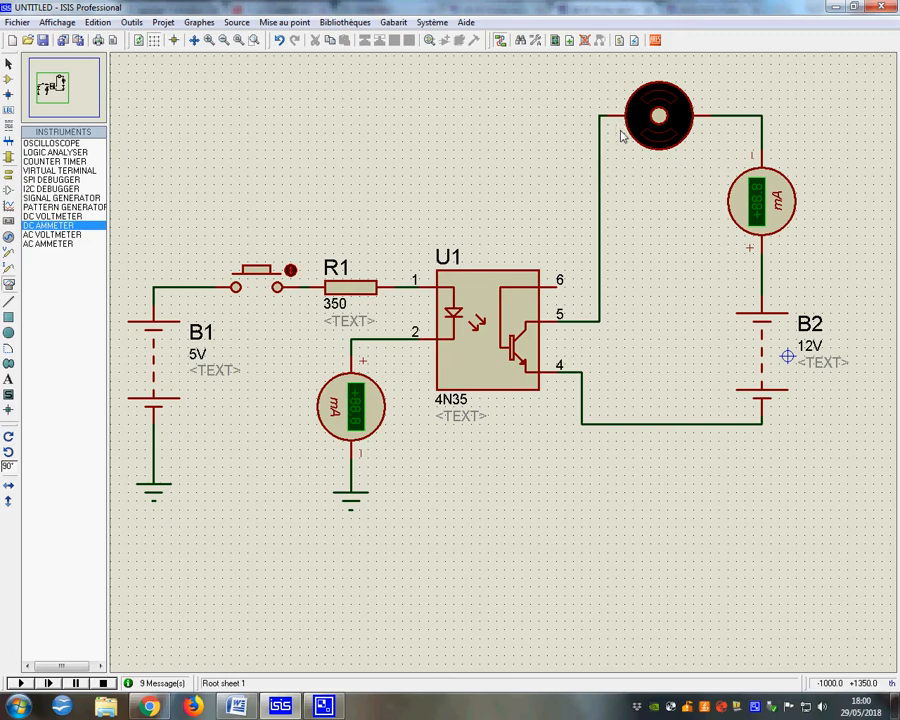
# Step: Edit the motor's properties and replace its load resistance value
pyautogui.rightClick(648, 112)
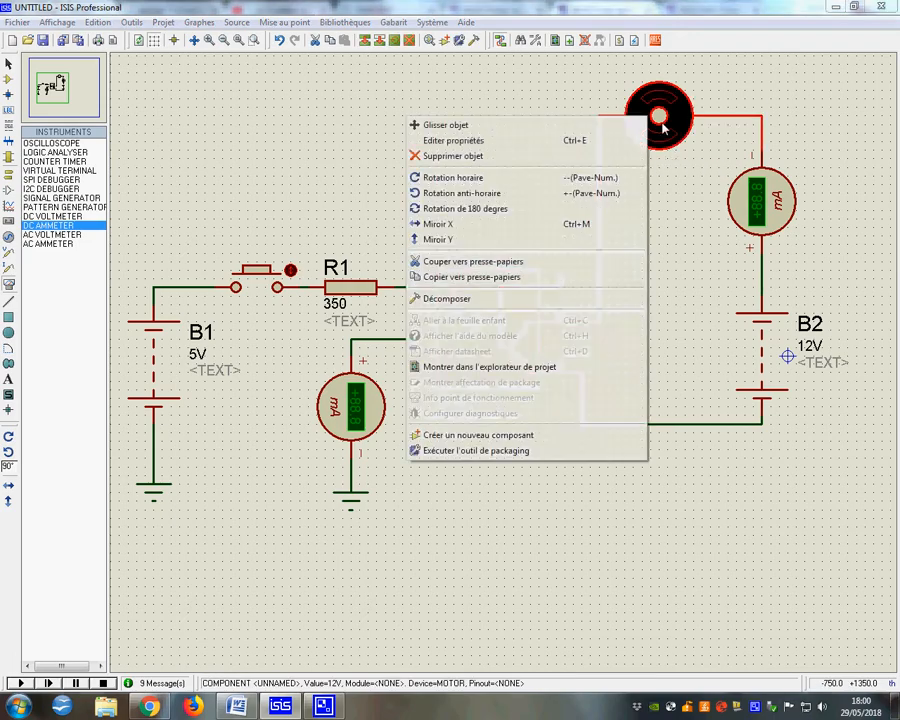
pyautogui.click(480, 141)
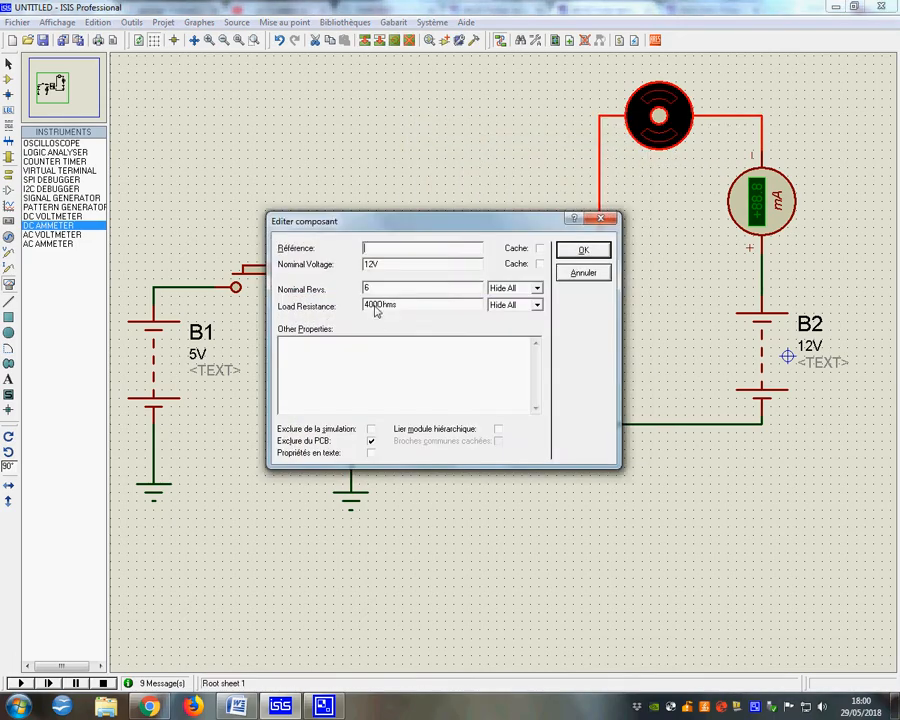
pyautogui.moveTo(379, 307); pyautogui.dragTo(285, 318)
pyautogui.write('4')
pyautogui.click(585, 253)
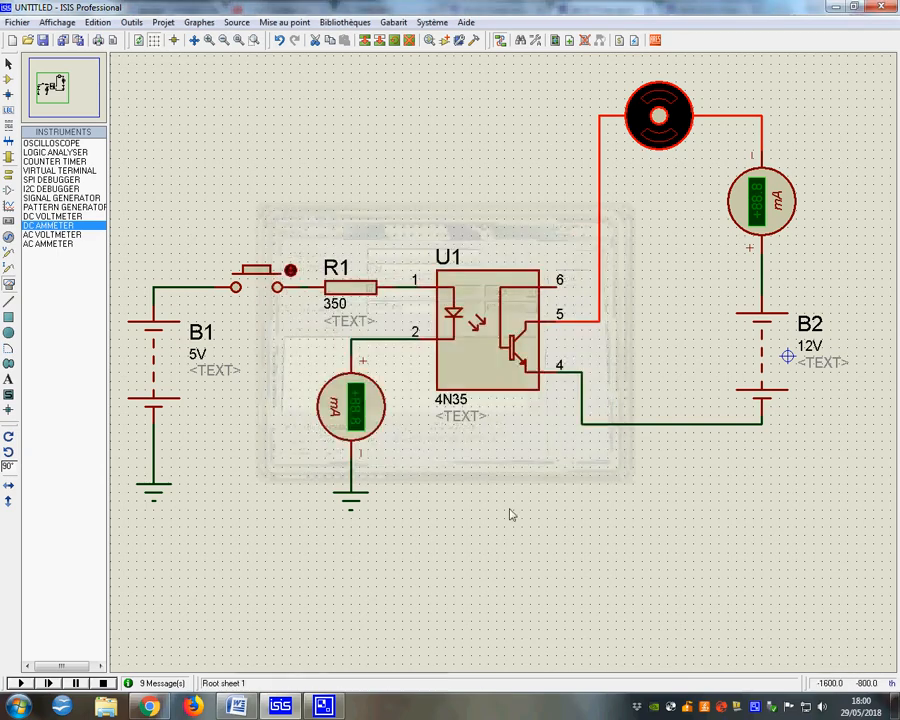
# Step: Run the simulation, close and release the push button to check both currents with the edited motor, and stop the simulation
pyautogui.click(20, 683)
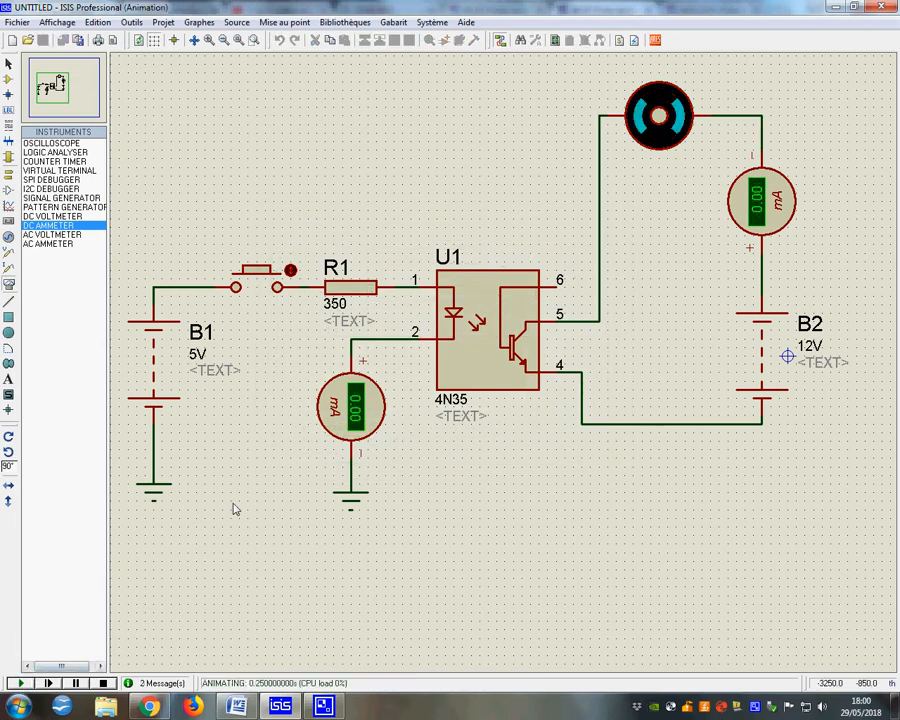
pyautogui.click(251, 281)
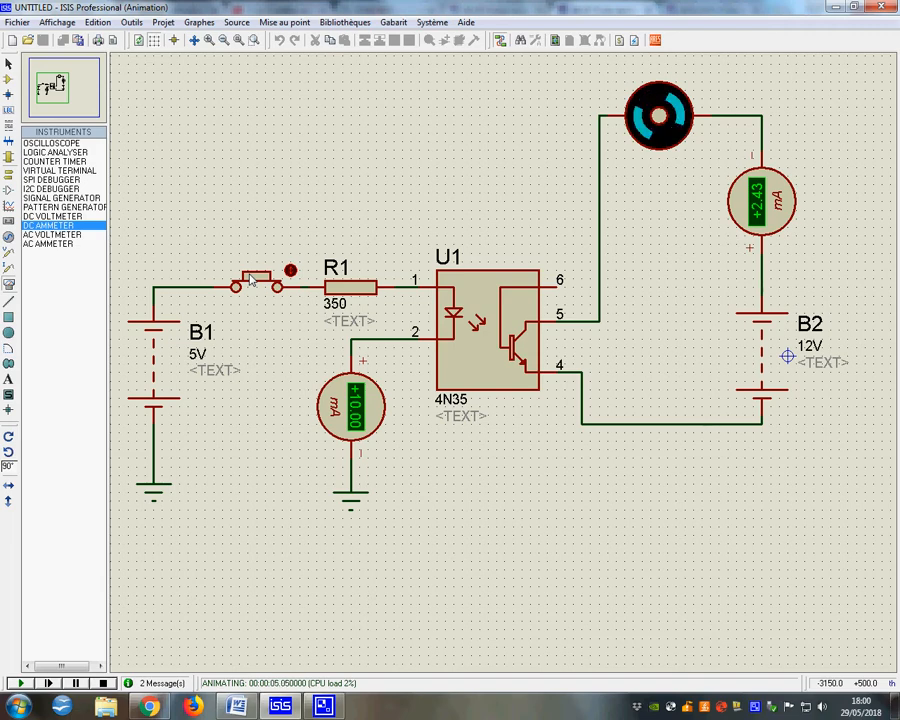
pyautogui.click(251, 281)
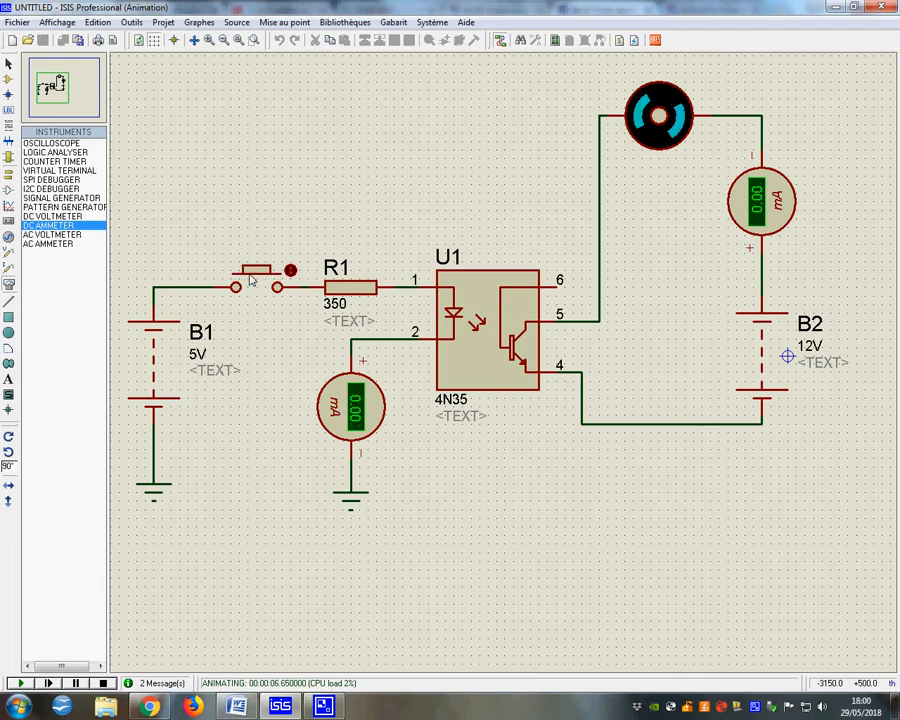
pyautogui.click(104, 683)
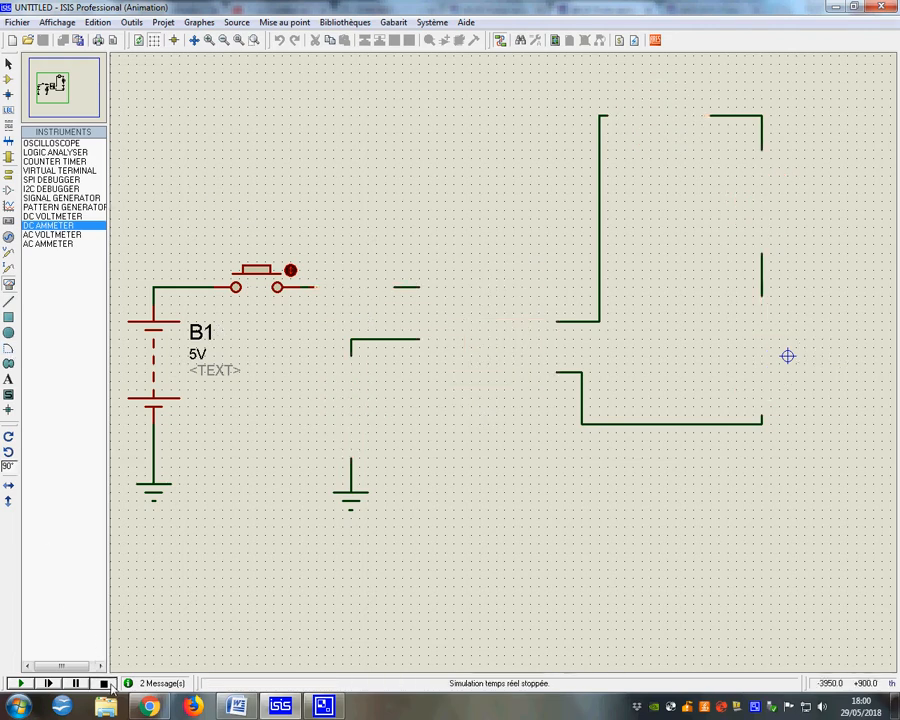
# Step: Place a DC voltmeter between U1 and B2 with its positive terminal up, and wire it across the U1 pin 5 and pin 4 lines
pyautogui.click(52, 216)
pyautogui.press('KP_Add')
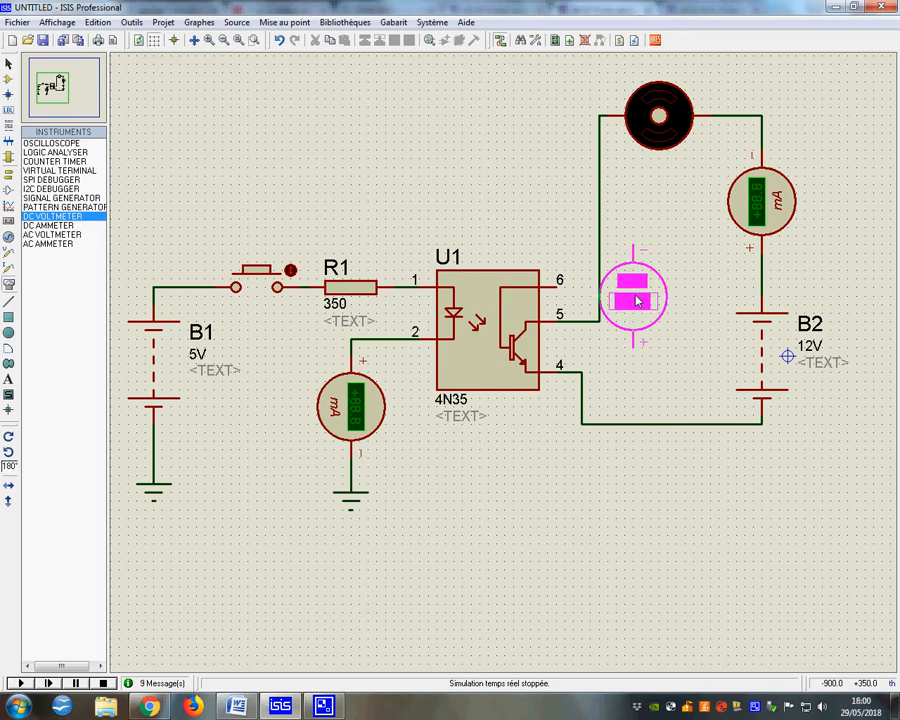
pyautogui.press('KP_Add')
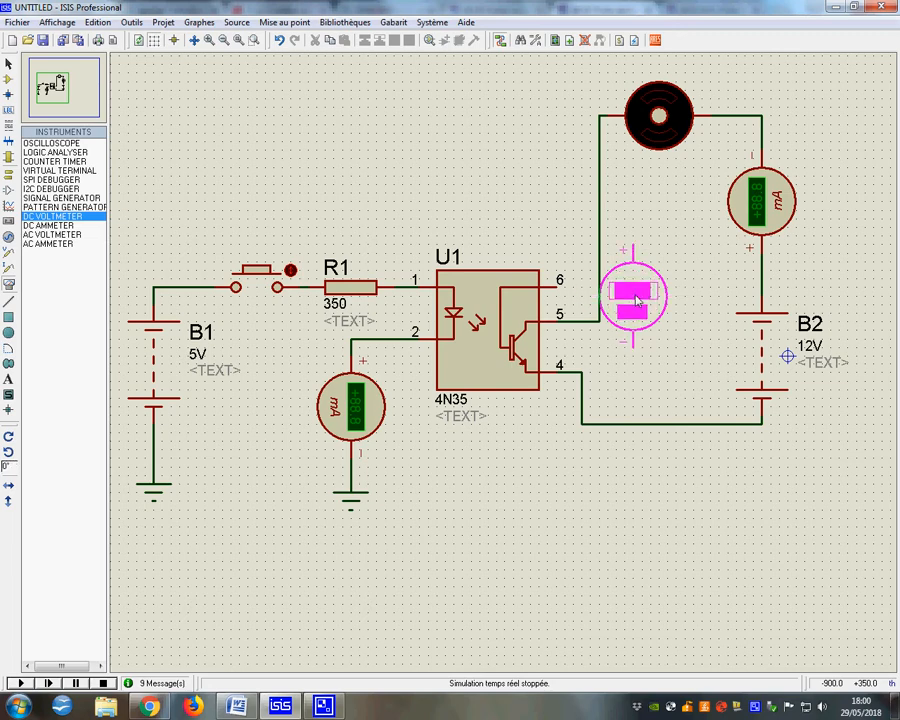
pyautogui.click(685, 335)
pyautogui.click(684, 283)
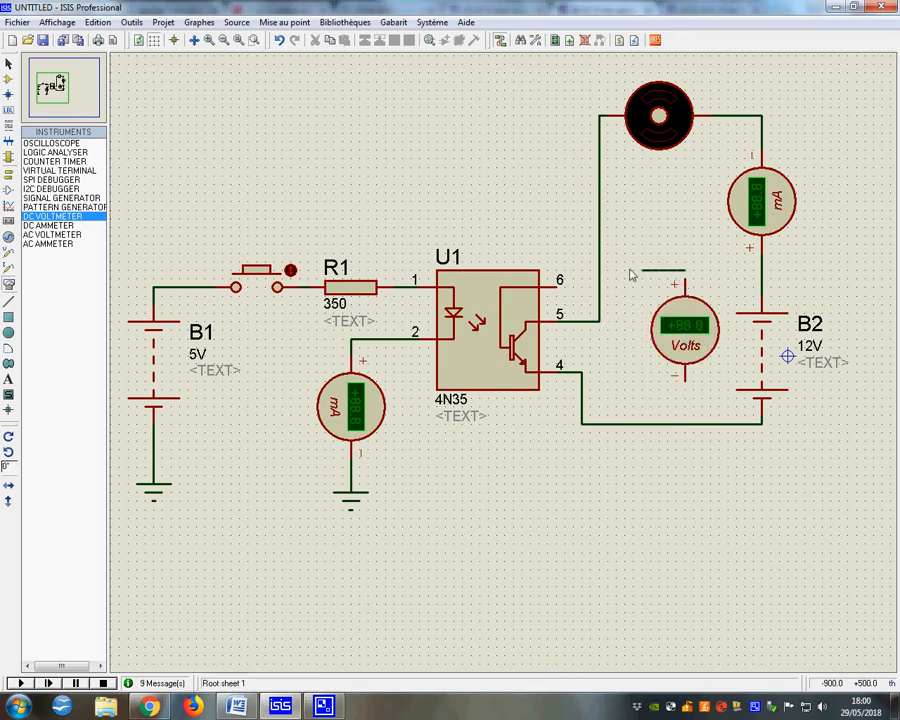
pyautogui.click(599, 270)
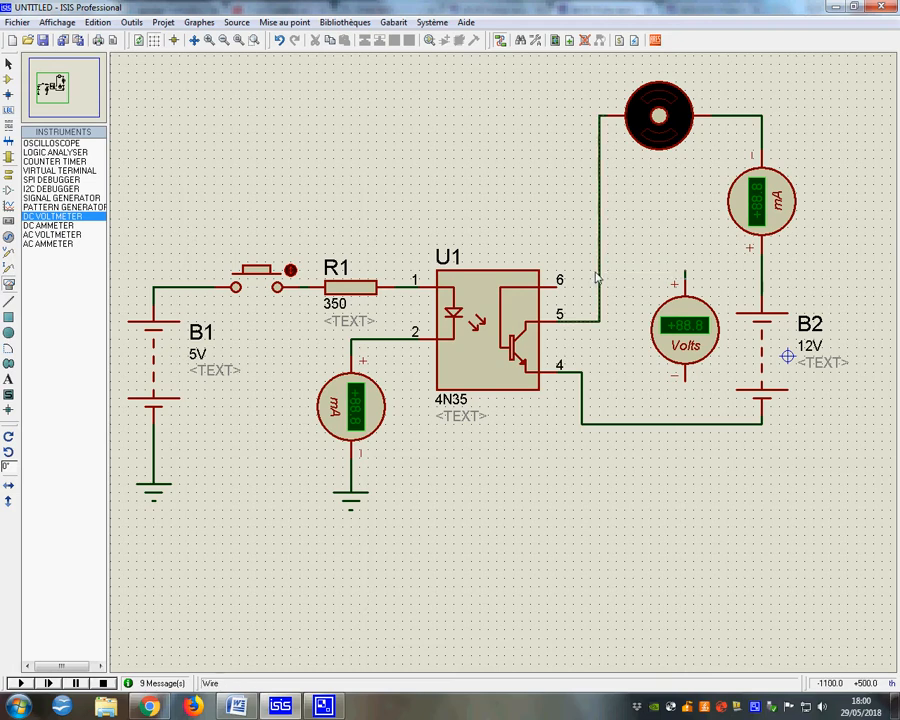
pyautogui.click(685, 383)
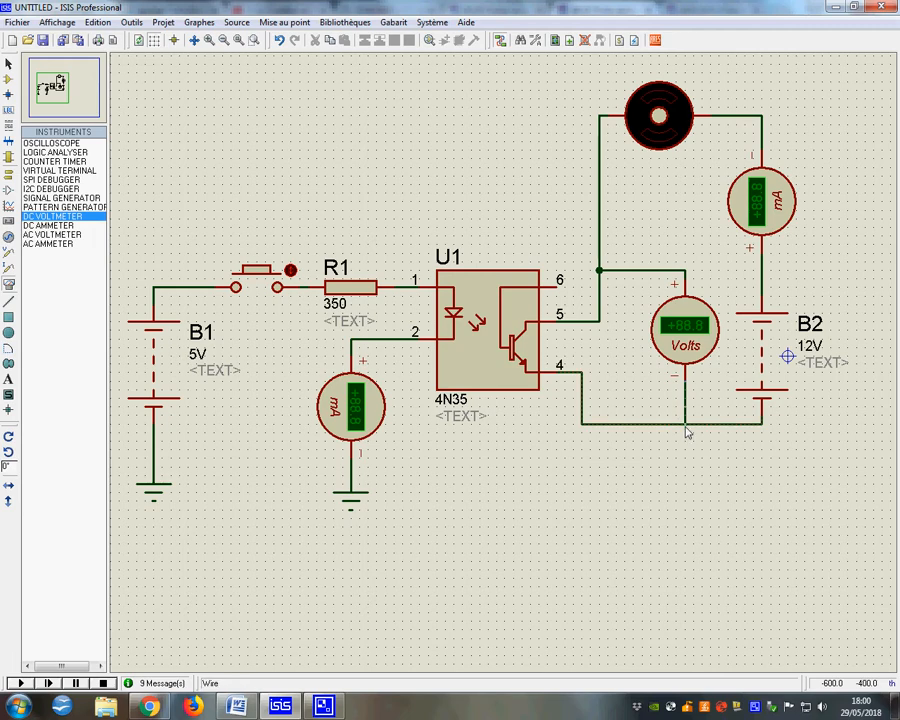
pyautogui.click(685, 424)
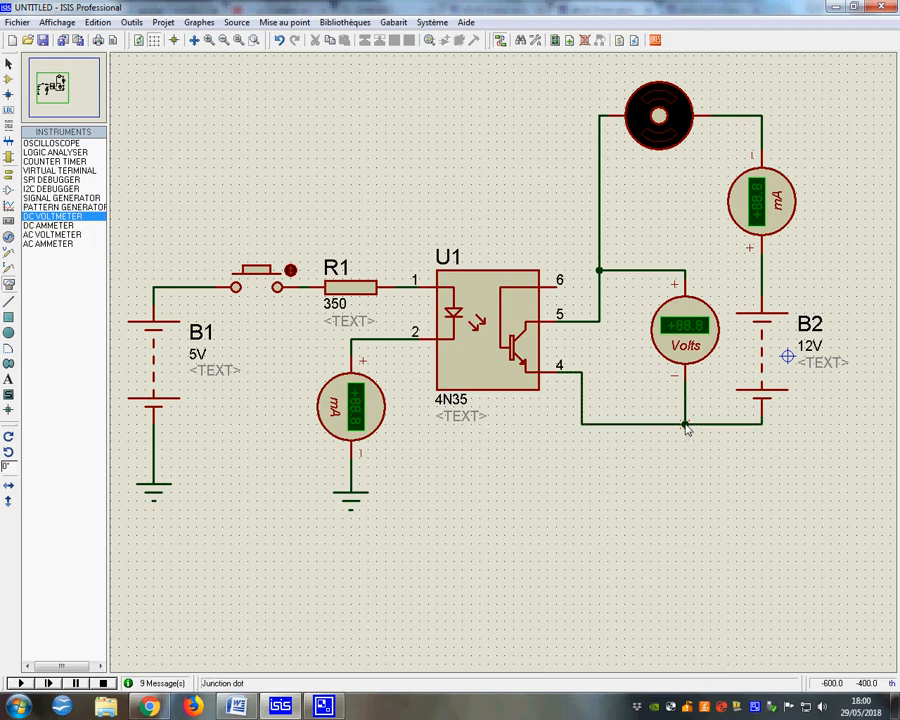
# Step: Run the simulation and close and release the push button to measure the voltage across the optocoupler's output transistor
pyautogui.click(20, 683)
pyautogui.click(254, 283)
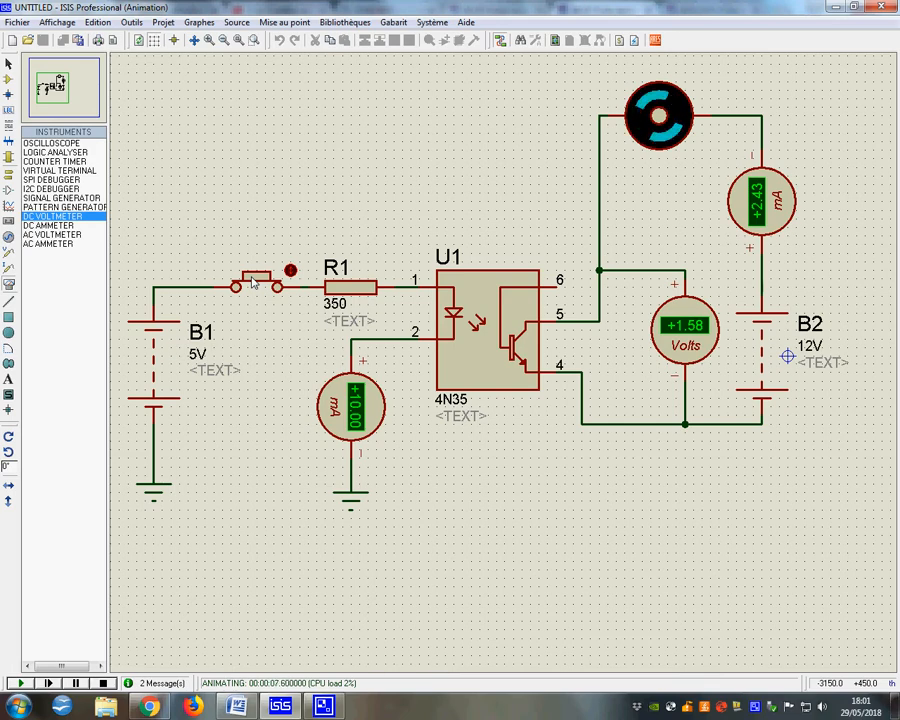
pyautogui.click(254, 283)
# Step: Read the Current Transfer Ratio note in the 4N35 datasheet in Chrome, and return to ISIS to recheck the button-closed readings and stop the simulation
pyautogui.click(150, 706)
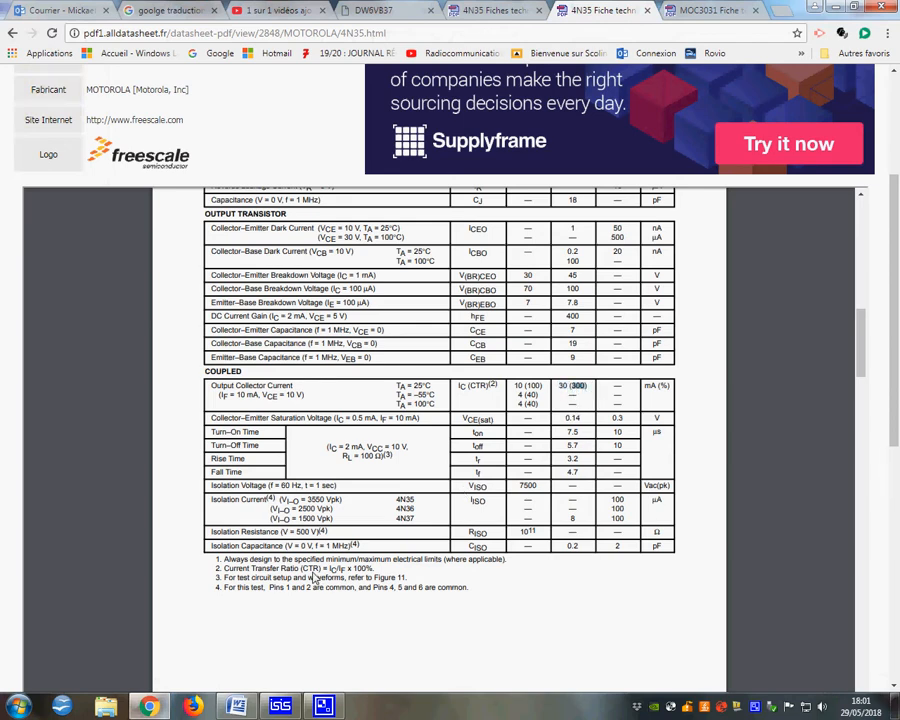
pyautogui.moveTo(302, 570); pyautogui.dragTo(318, 572)
pyautogui.click(285, 710)
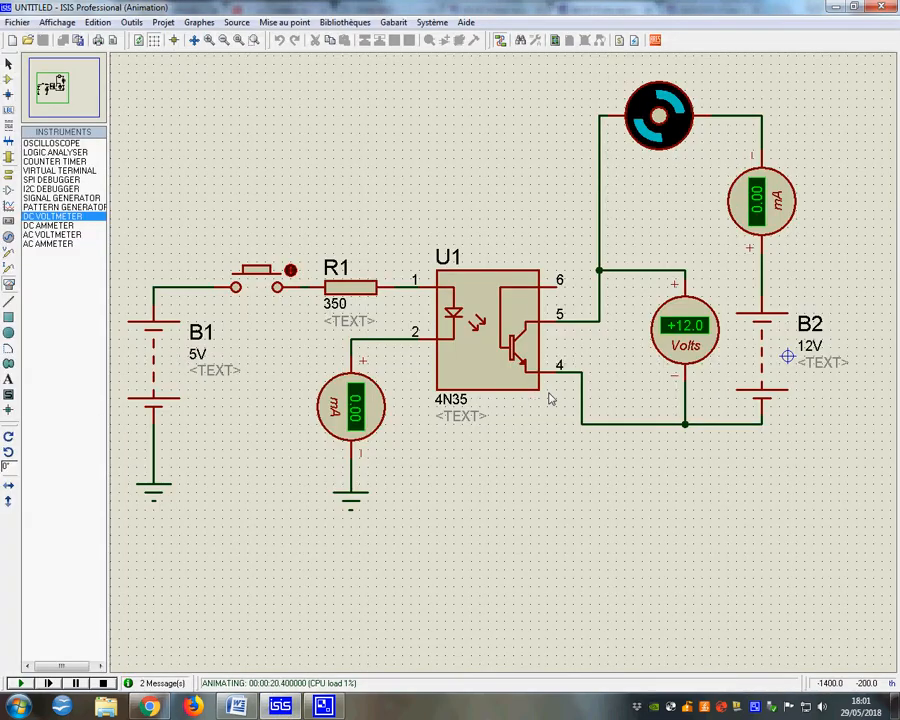
pyautogui.click(265, 288)
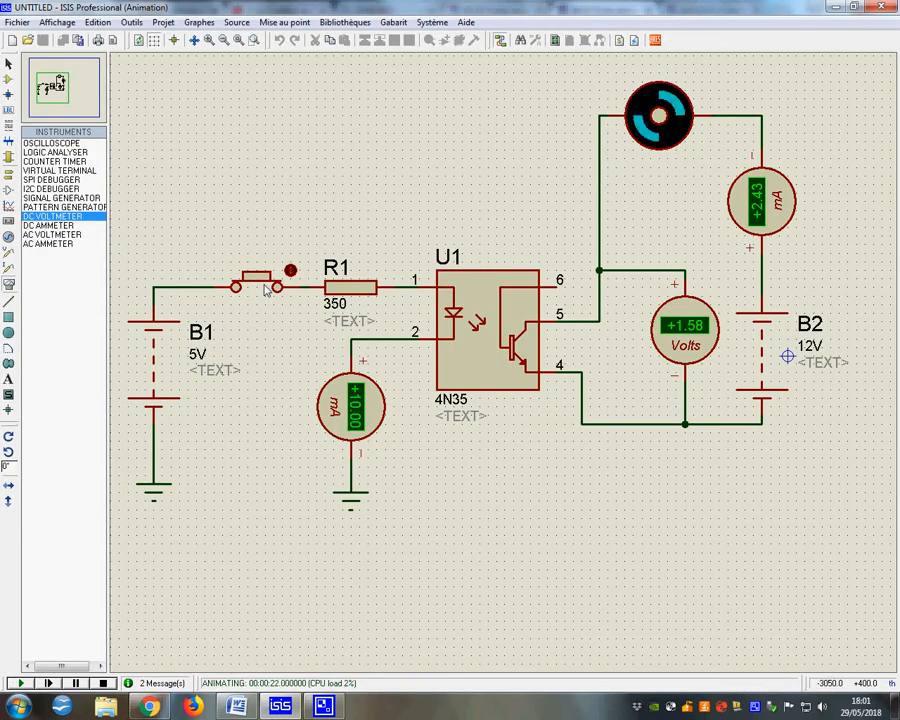
pyautogui.click(103, 684)
# Step: Set the resistance of R1 to 175
pyautogui.rightClick(356, 294)
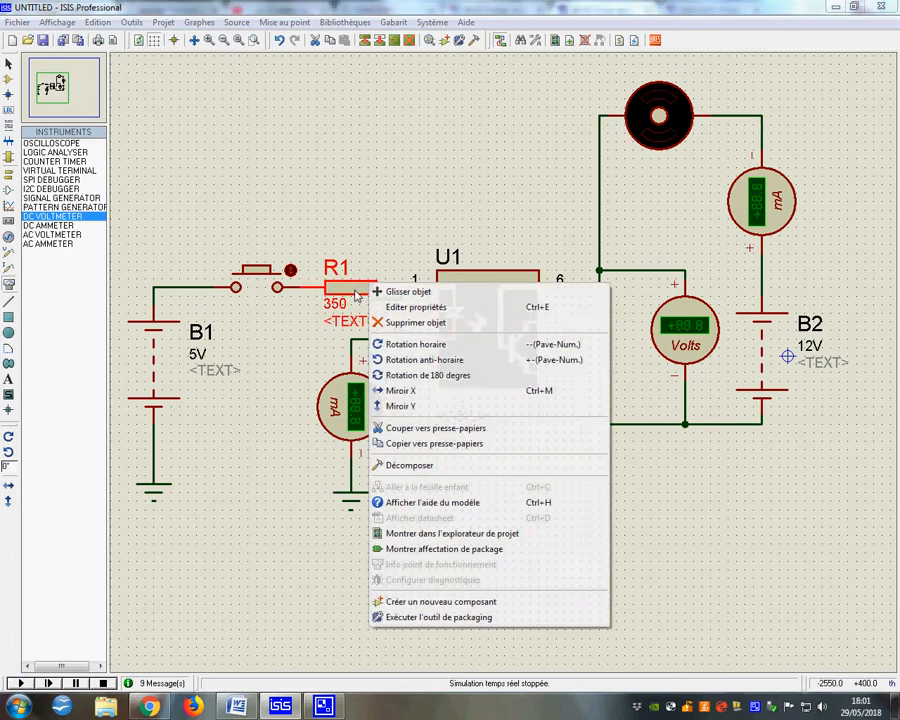
pyautogui.click(372, 307)
pyautogui.click(396, 263)
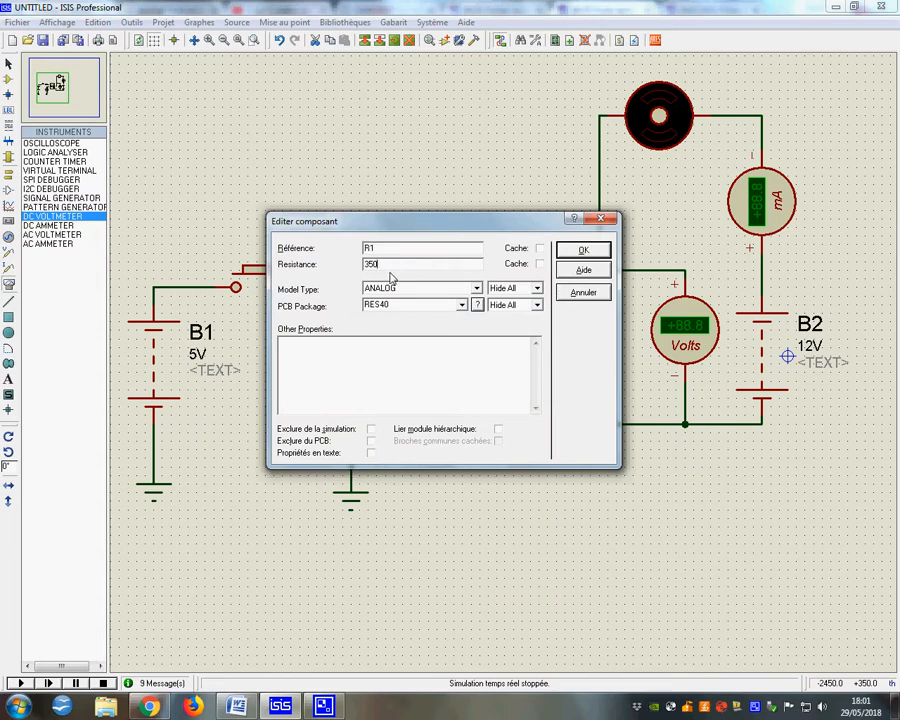
pyautogui.moveTo(388, 266); pyautogui.dragTo(325, 288)
pyautogui.write('175')
pyautogui.click(600, 254)
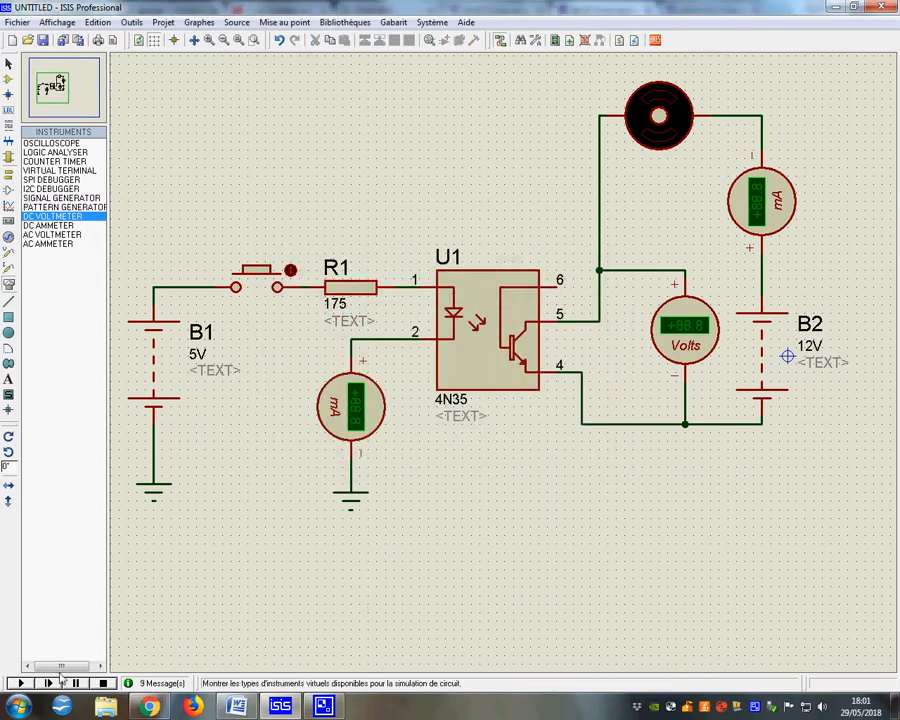
# Step: Simulate the circuit with R1 at 175, toggling the push button to compare the currents and output voltage, and stop the simulation
pyautogui.click(22, 684)
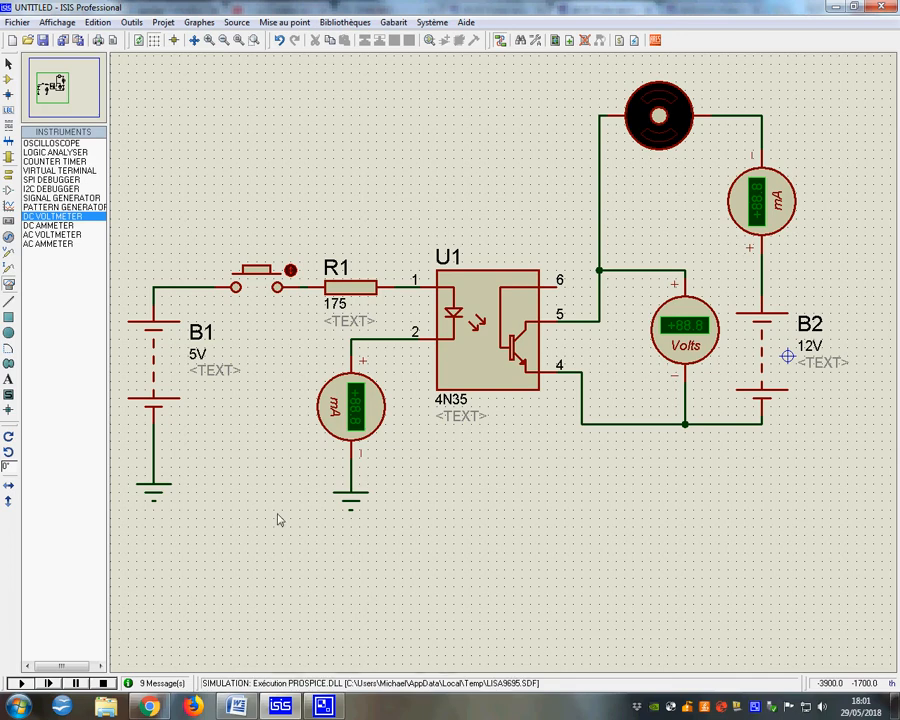
pyautogui.click(255, 277)
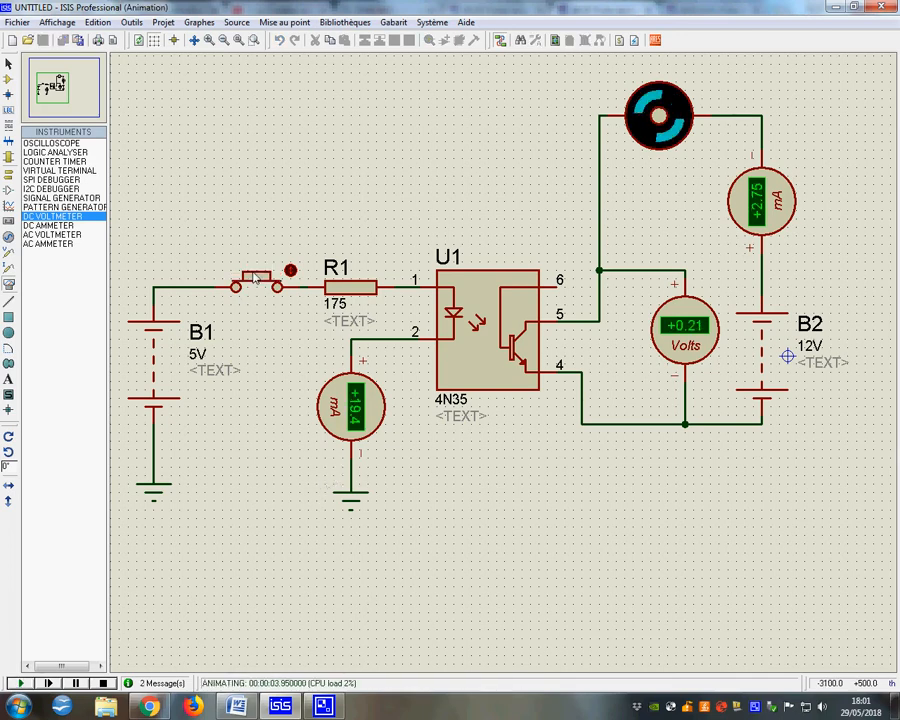
pyautogui.click(255, 277)
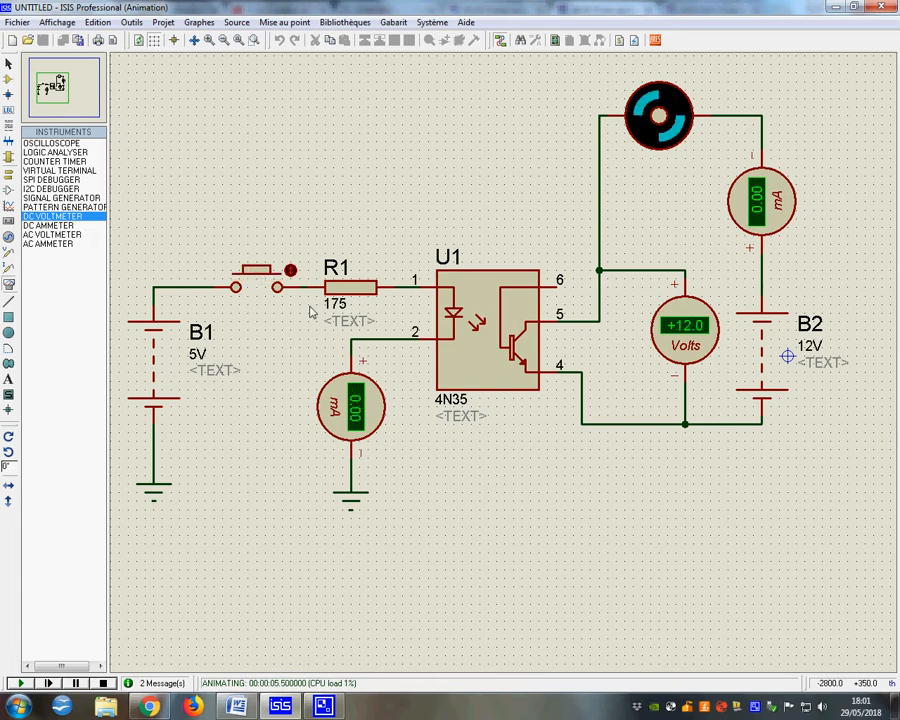
pyautogui.click(276, 288)
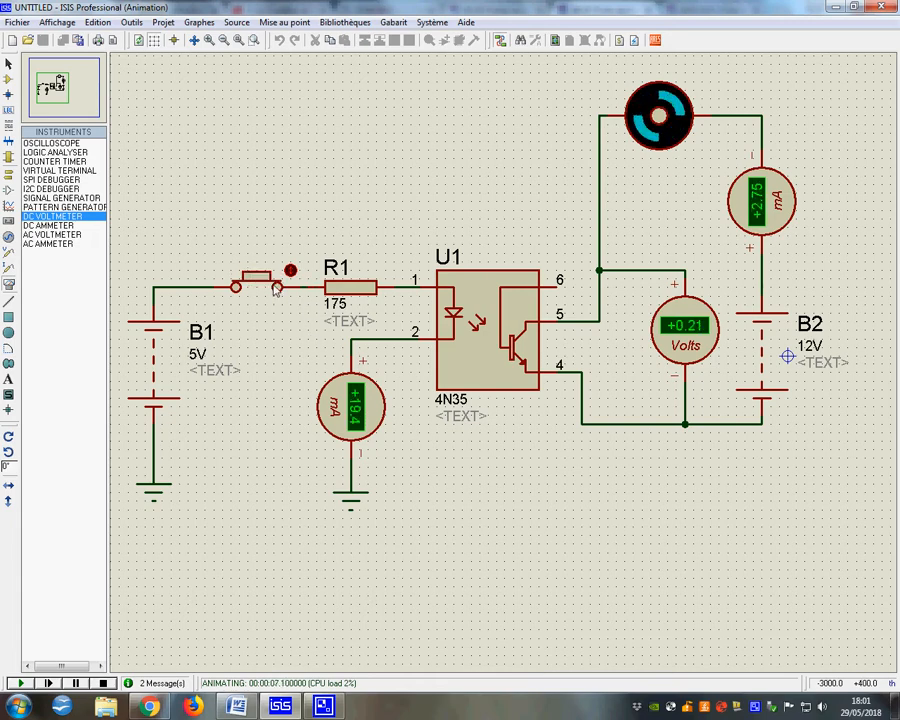
pyautogui.click(276, 288)
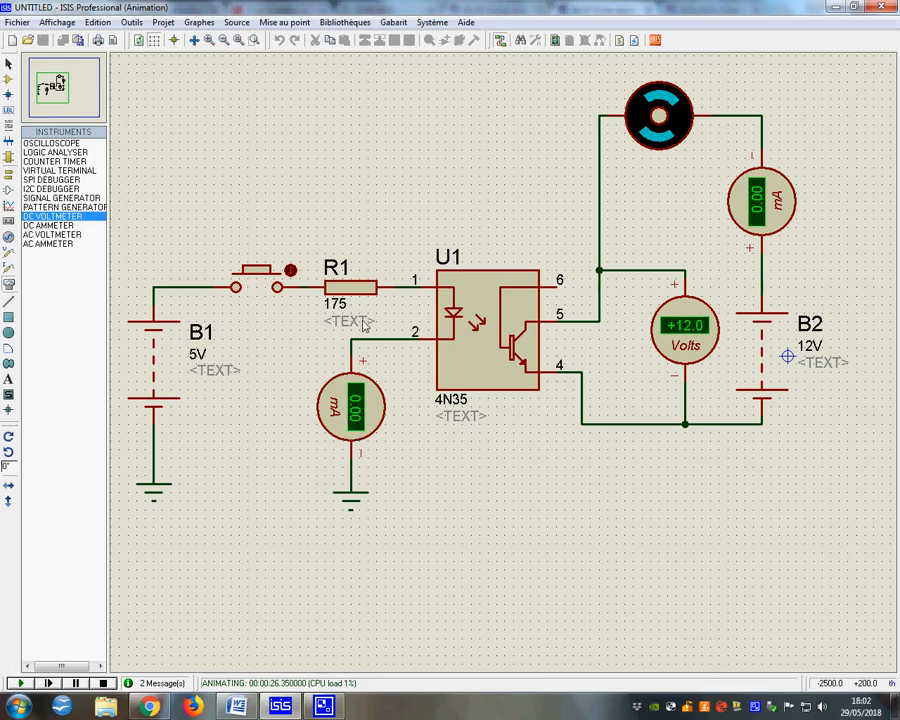
pyautogui.click(256, 286)
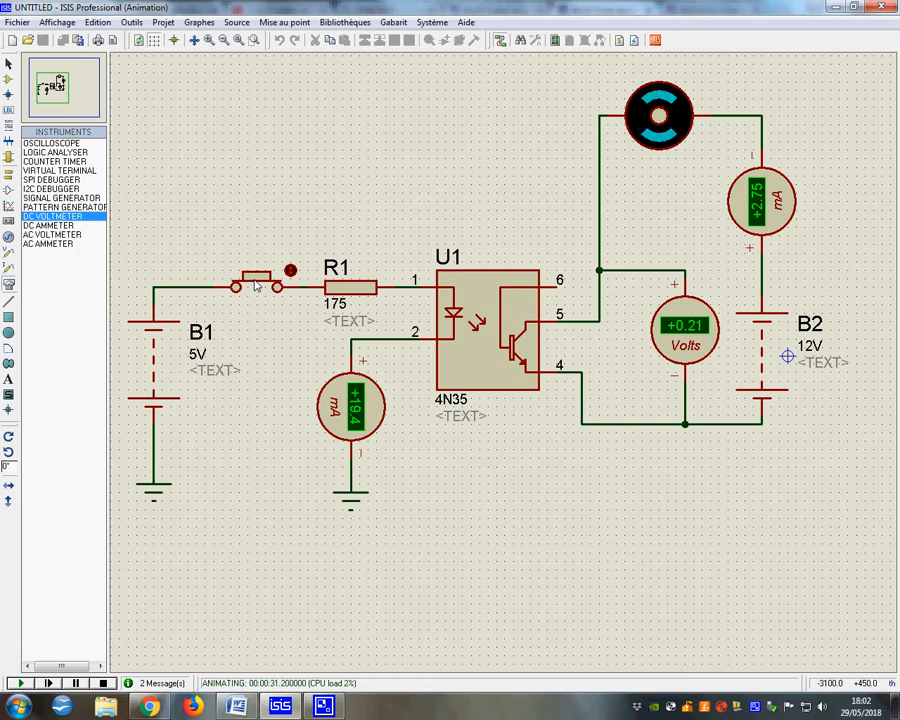
pyautogui.click(256, 286)
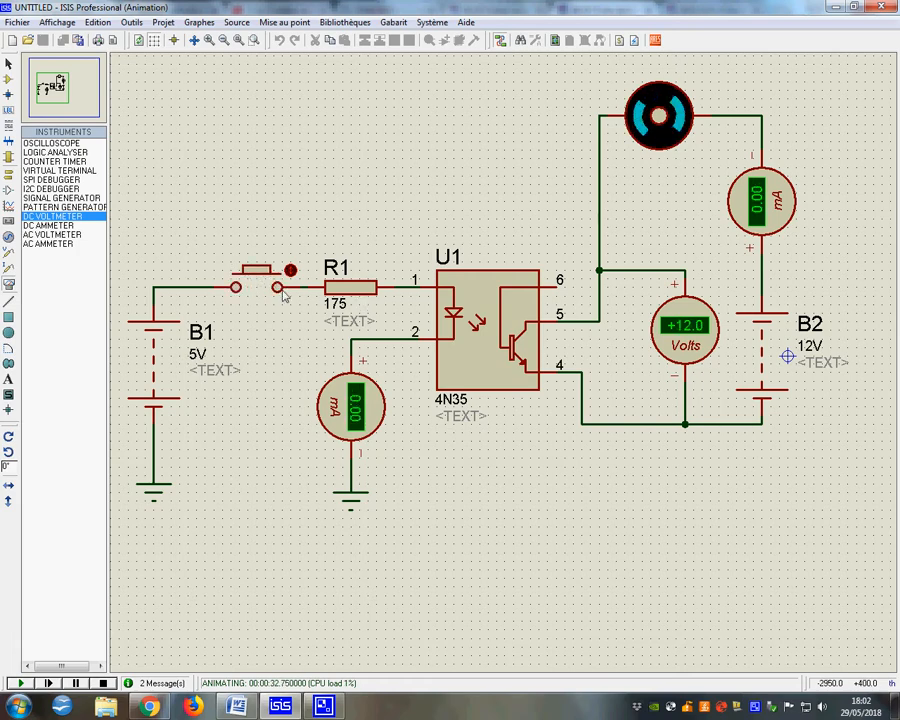
pyautogui.click(102, 683)
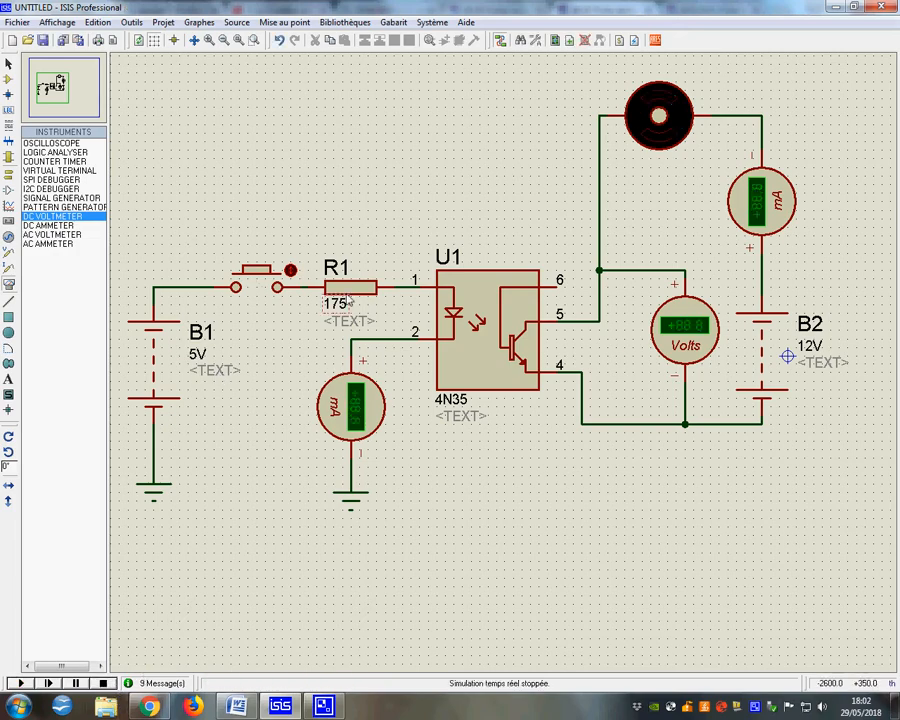
# Step: Set the resistance of R1 to 100
pyautogui.rightClick(350, 296)
pyautogui.click(351, 322)
pyautogui.rightClick(352, 300)
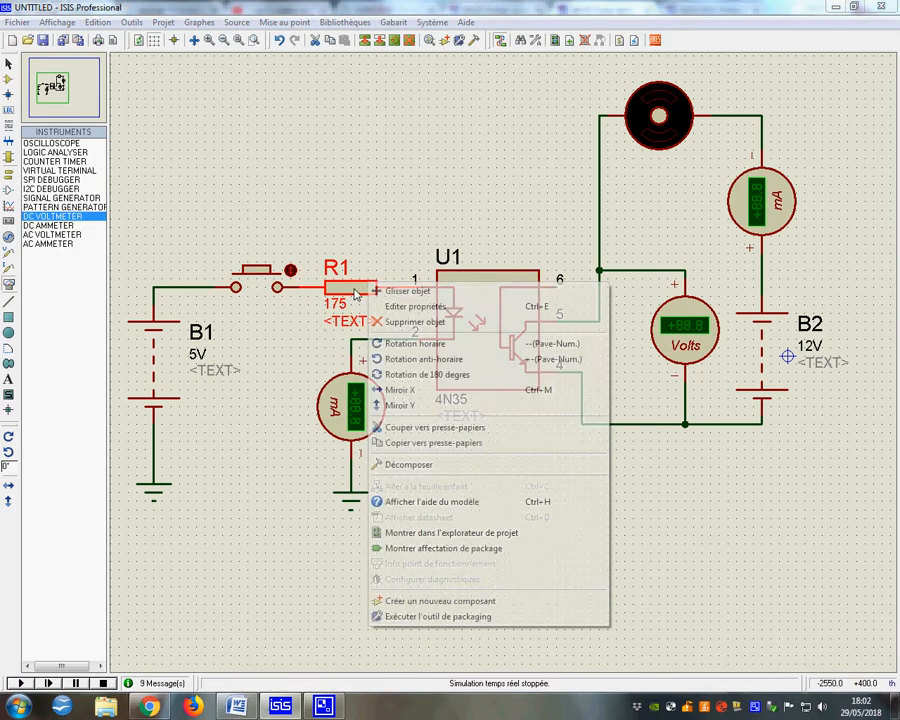
pyautogui.click(385, 304)
pyautogui.press('Tab')
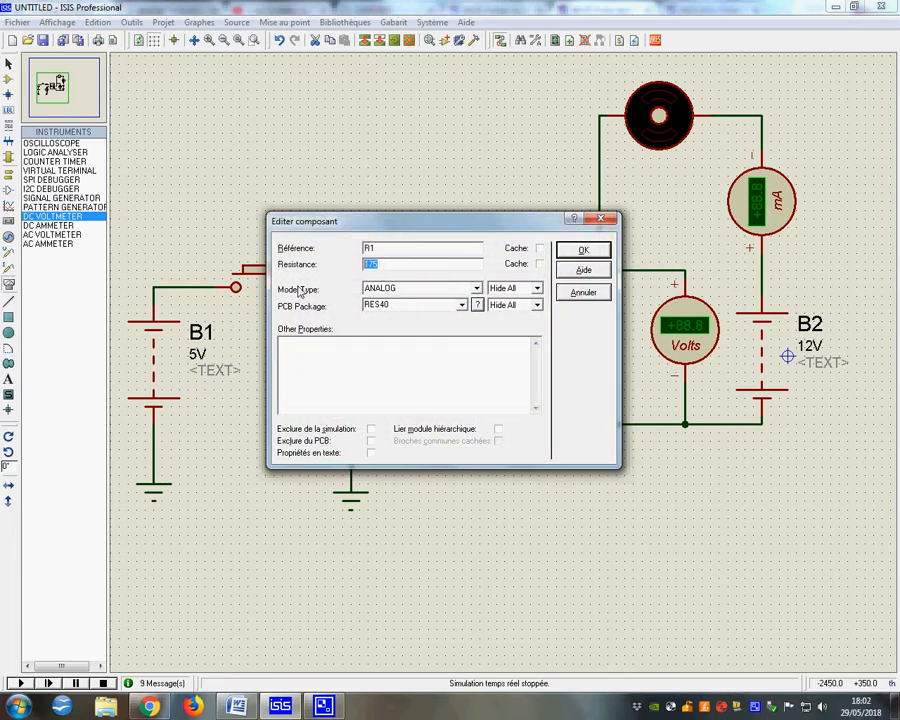
pyautogui.click(574, 257)
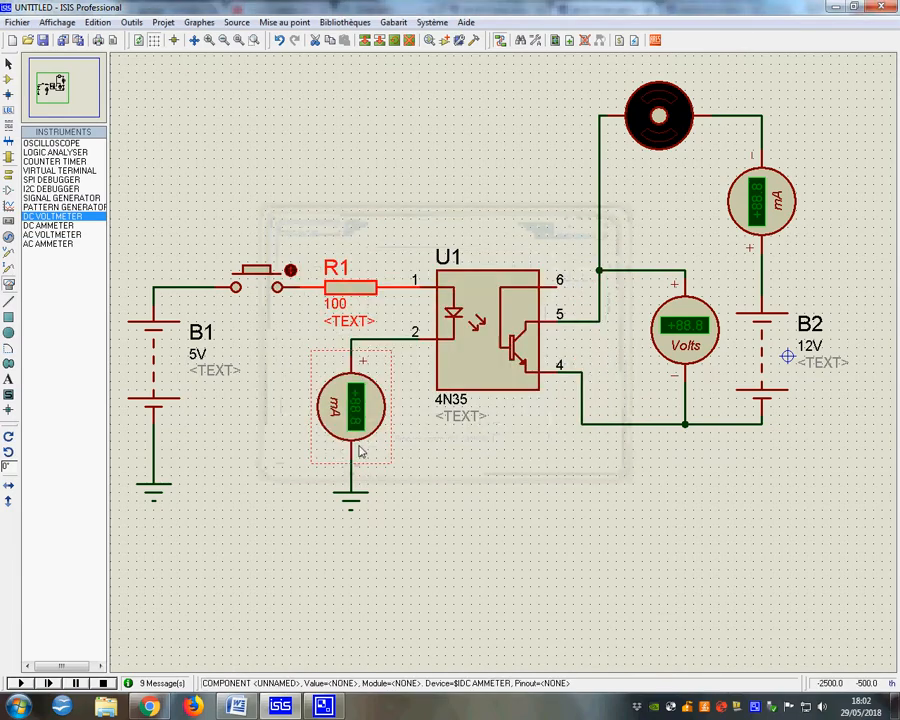
# Step: Simulate the circuit with R1 at 100, closing and releasing the push button twice to check the currents and output voltage
pyautogui.click(20, 683)
pyautogui.click(249, 283)
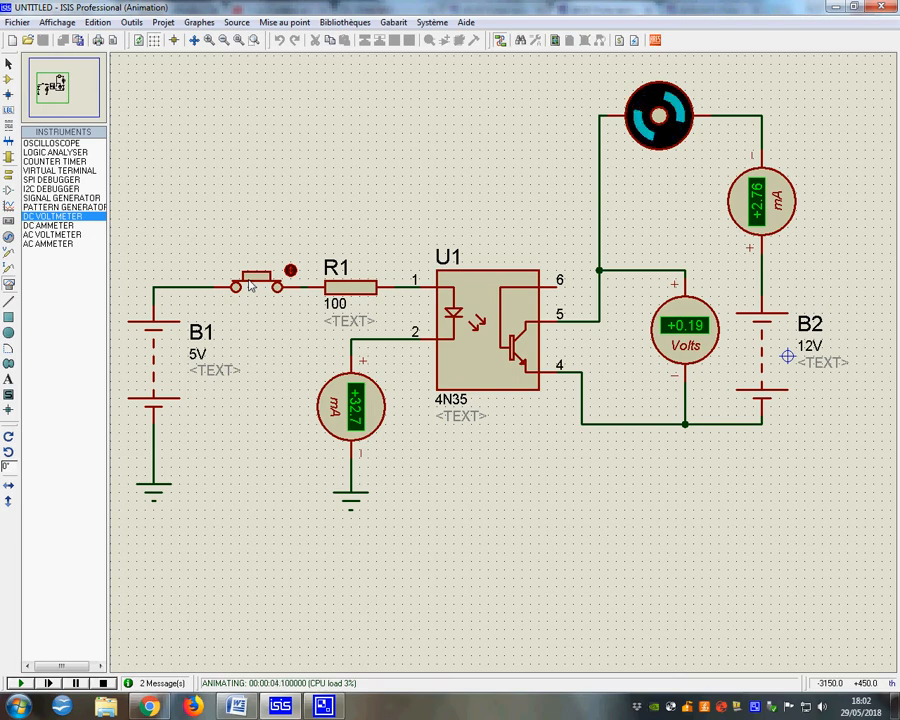
pyautogui.click(249, 283)
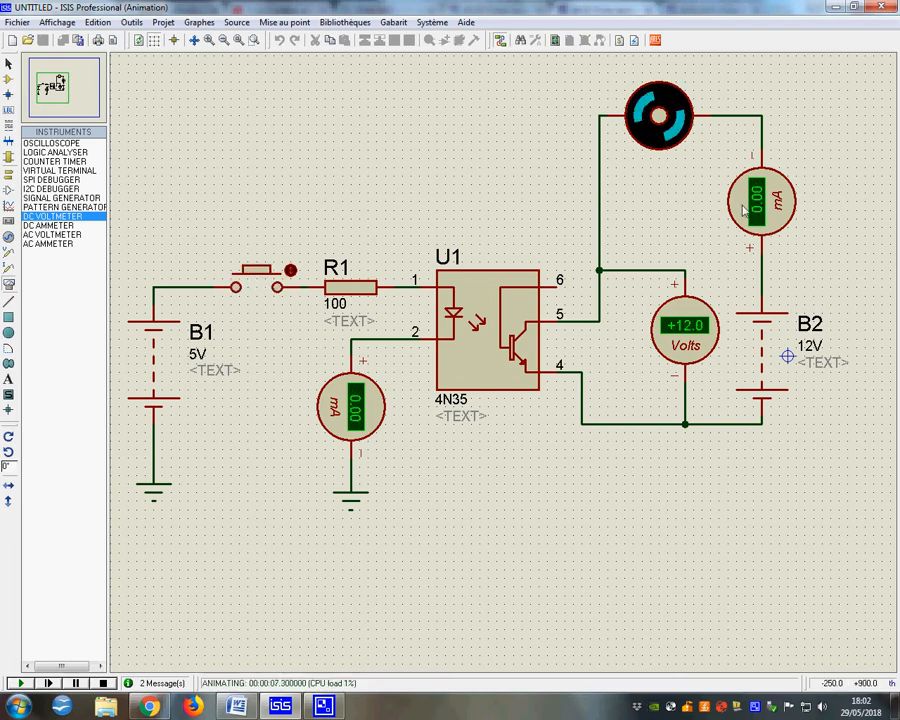
pyautogui.click(263, 285)
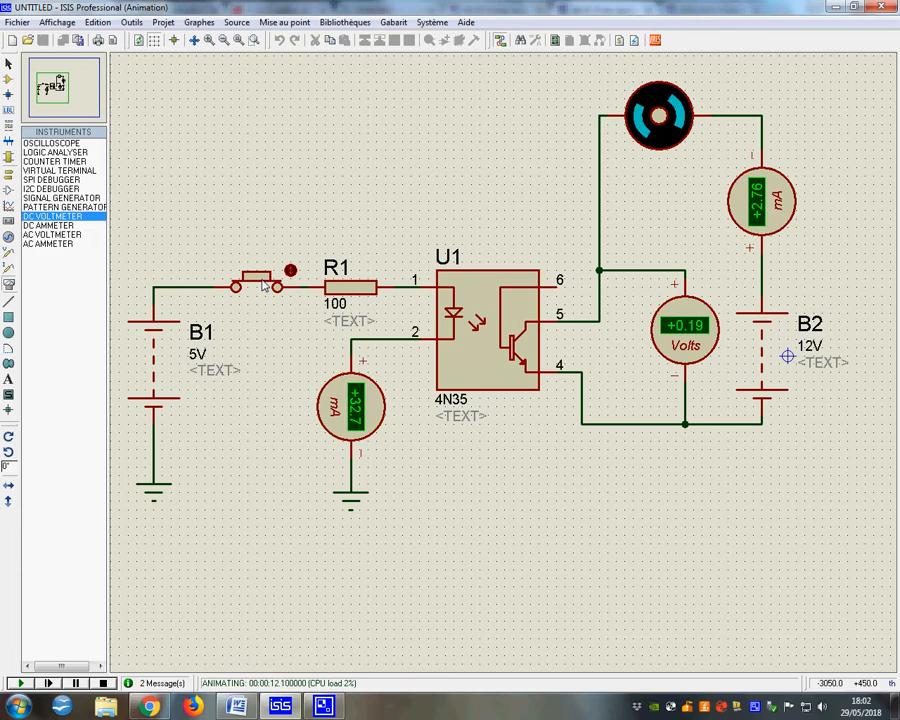
pyautogui.click(263, 285)
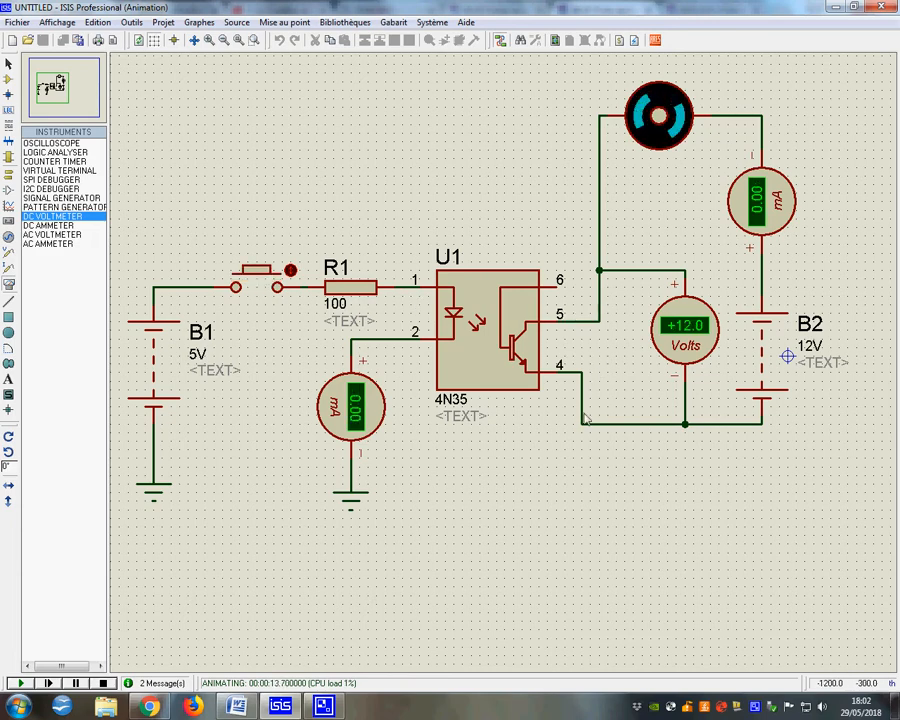
# Step: Close the push button to check the currents and output voltage with R1 at 100, and stop the simulation
pyautogui.click(250, 274)
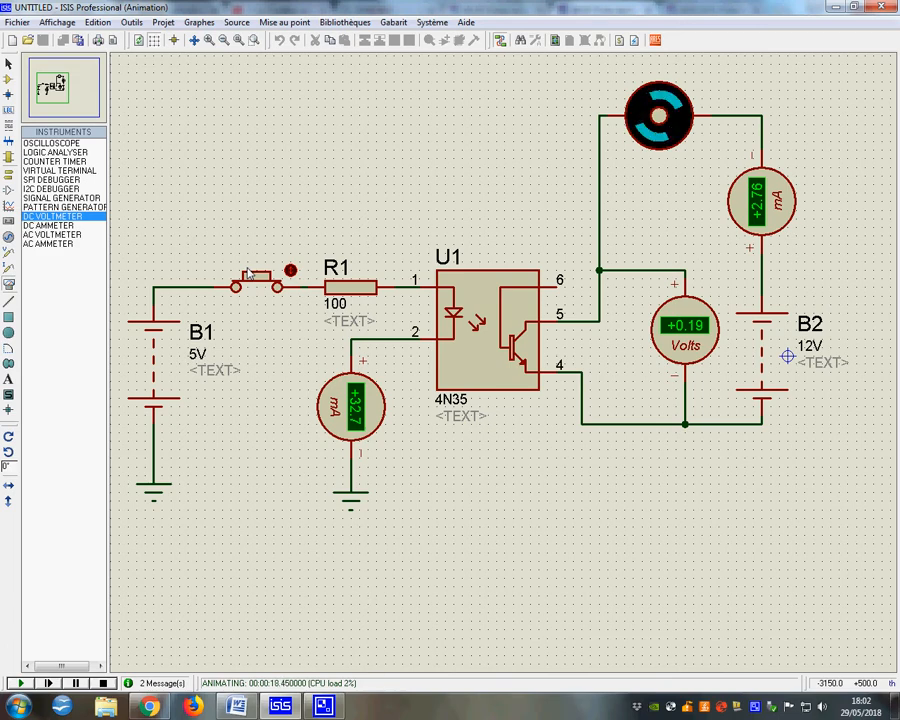
pyautogui.click(103, 683)
# Step: Set the motor's load resistance to 2000 ohms
pyautogui.rightClick(657, 137)
pyautogui.click(600, 147)
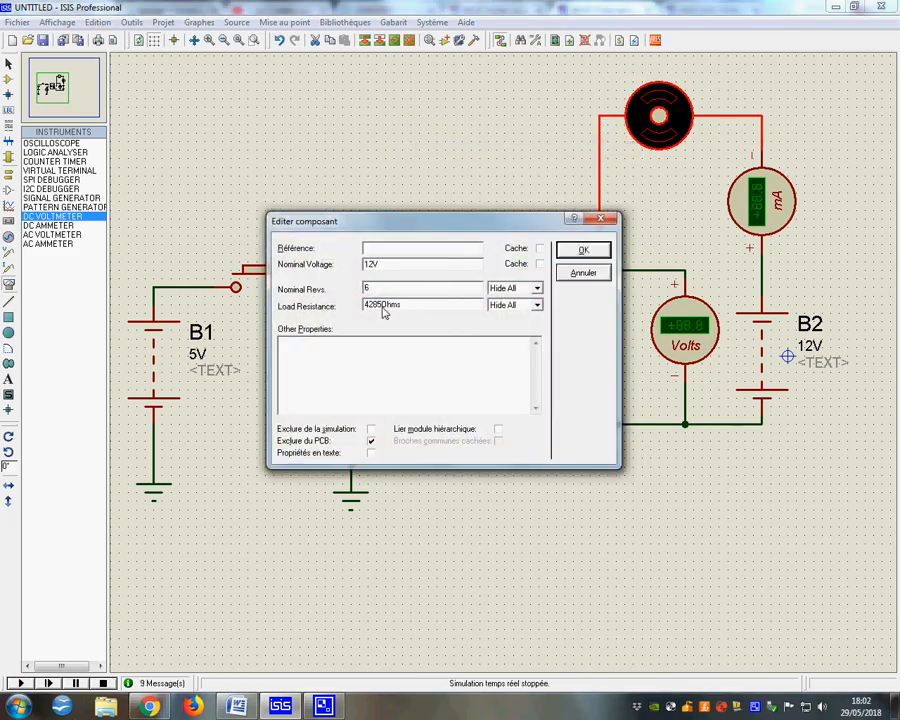
pyautogui.moveTo(382, 305); pyautogui.dragTo(324, 316)
pyautogui.write('2000')
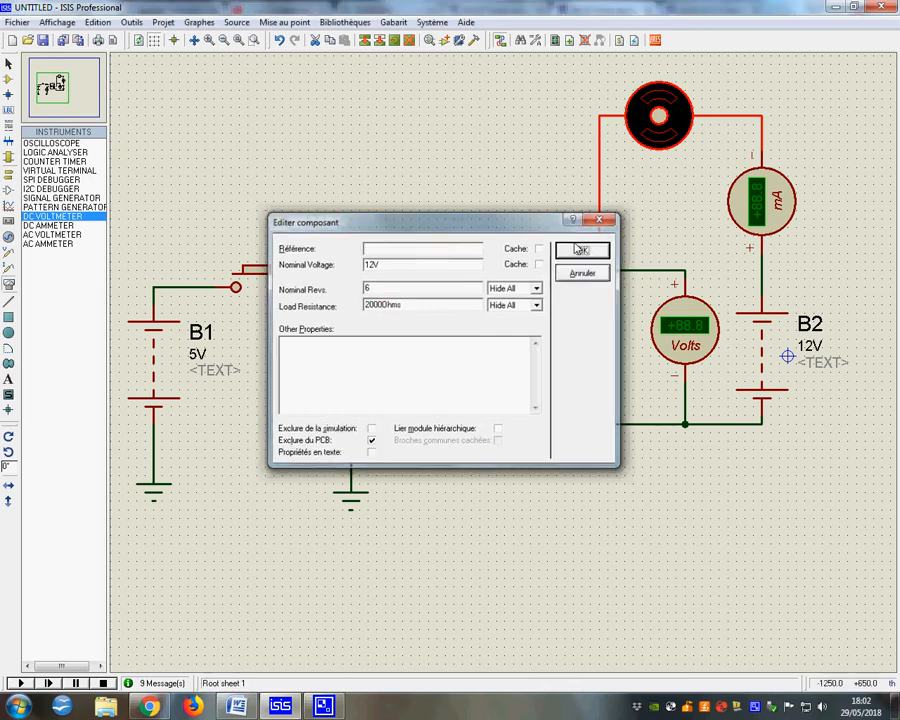
pyautogui.click(583, 249)
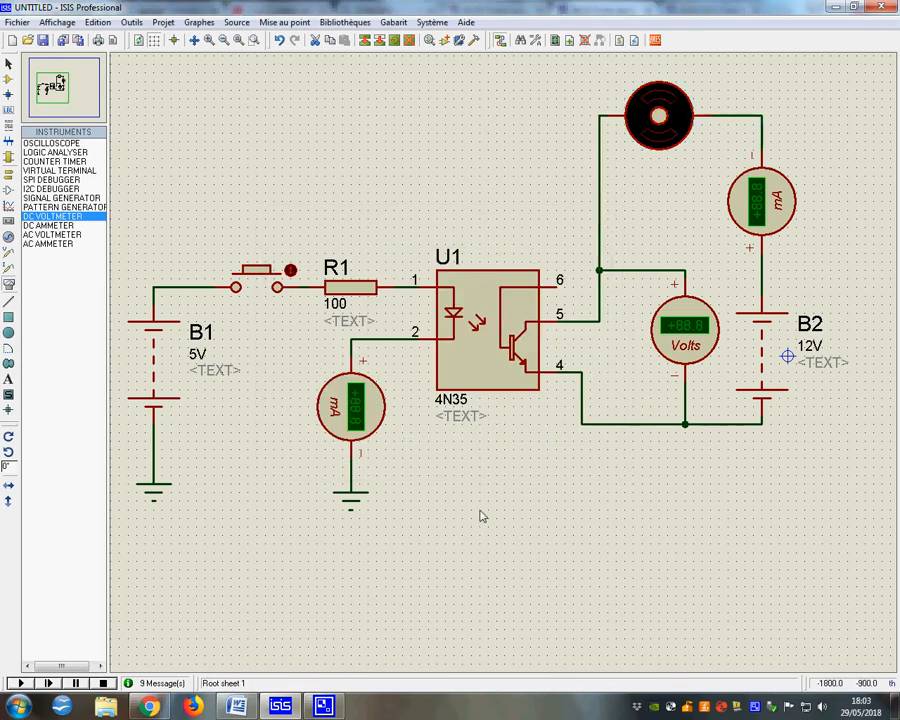
# Step: Simulate the circuit with the 2000-ohm motor load, closing and releasing the push button to compare the currents and output voltage
pyautogui.click(19, 683)
pyautogui.click(254, 286)
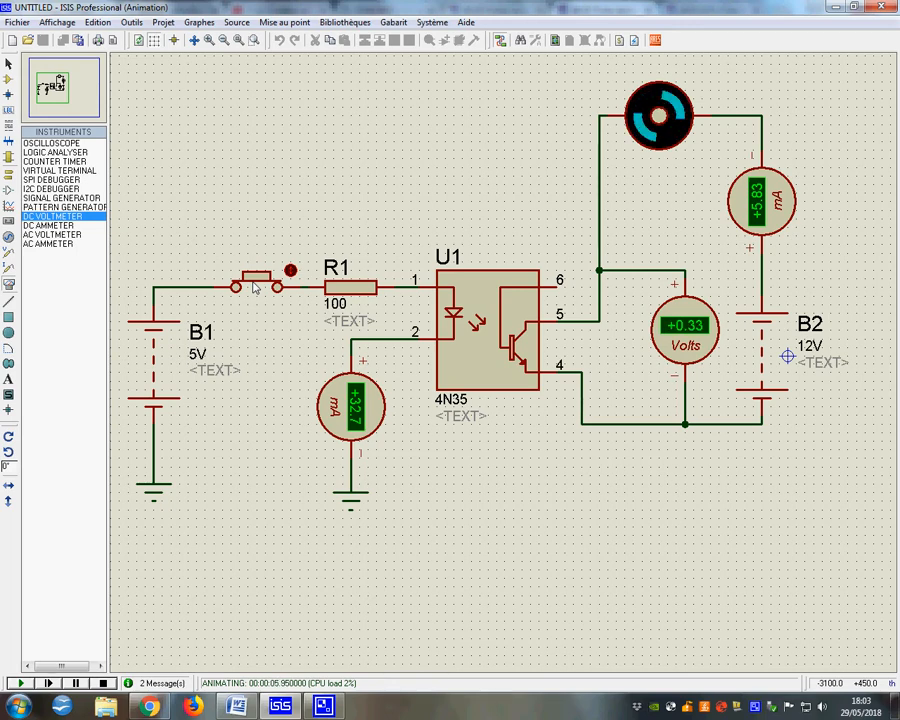
pyautogui.click(255, 288)
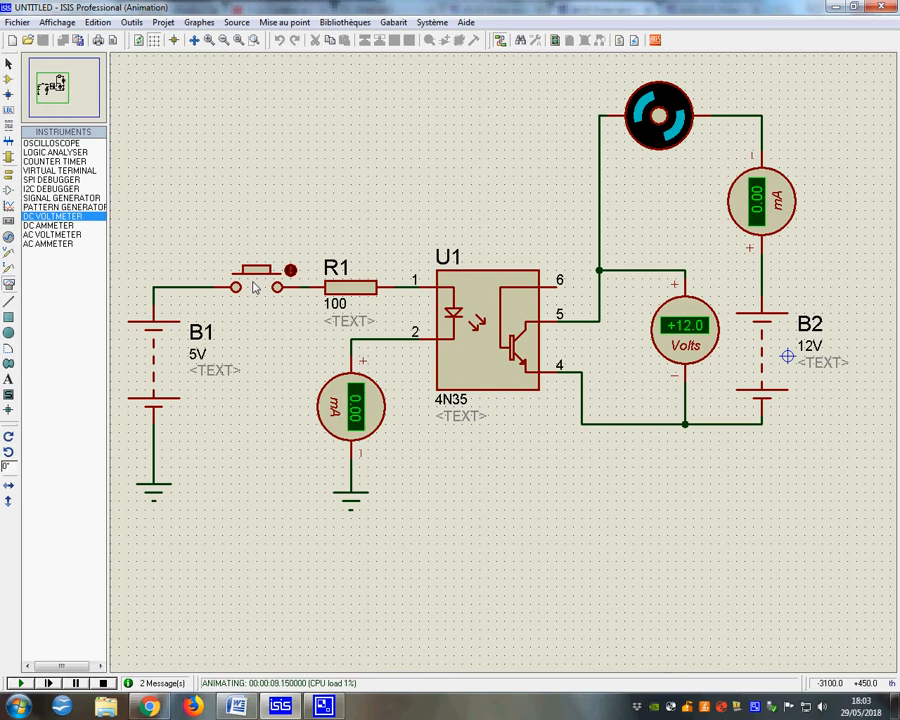
pyautogui.click(255, 288)
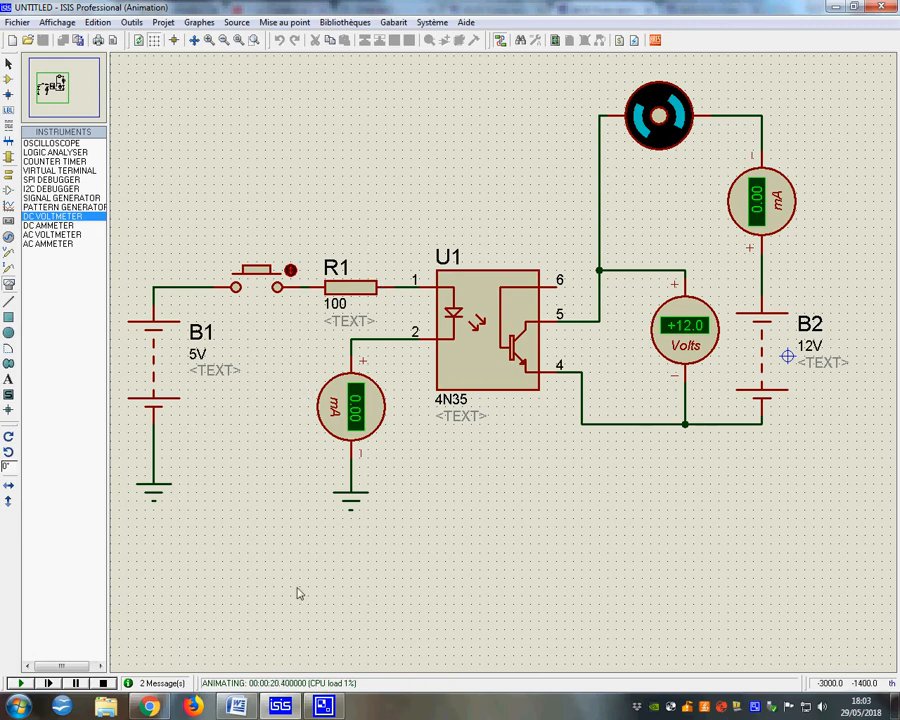
# Step: Switch to the 4N35 datasheet in Chrome and examine the typical current transfer ratio at 25°C and its footnote
pyautogui.click(140, 708)
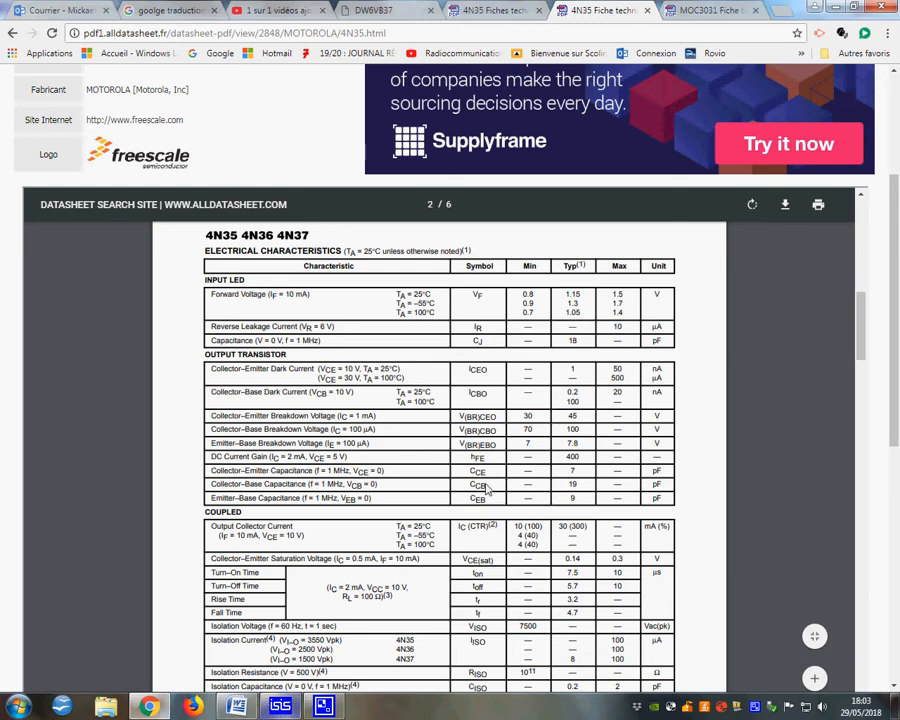
pyautogui.moveTo(573, 534); pyautogui.dragTo(585, 536)
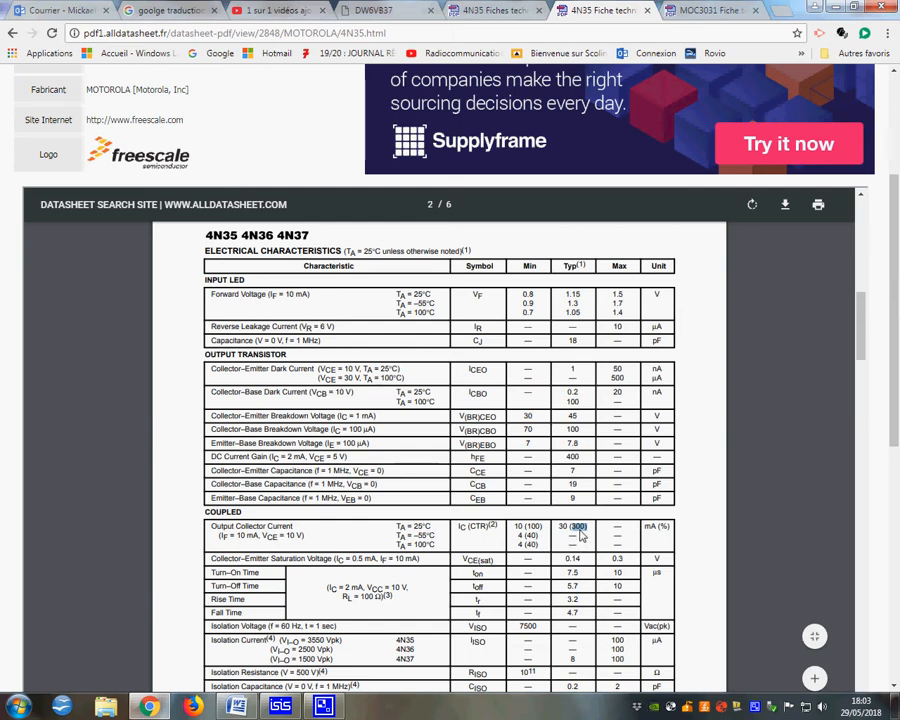
pyautogui.scroll(-2, 578, 538)
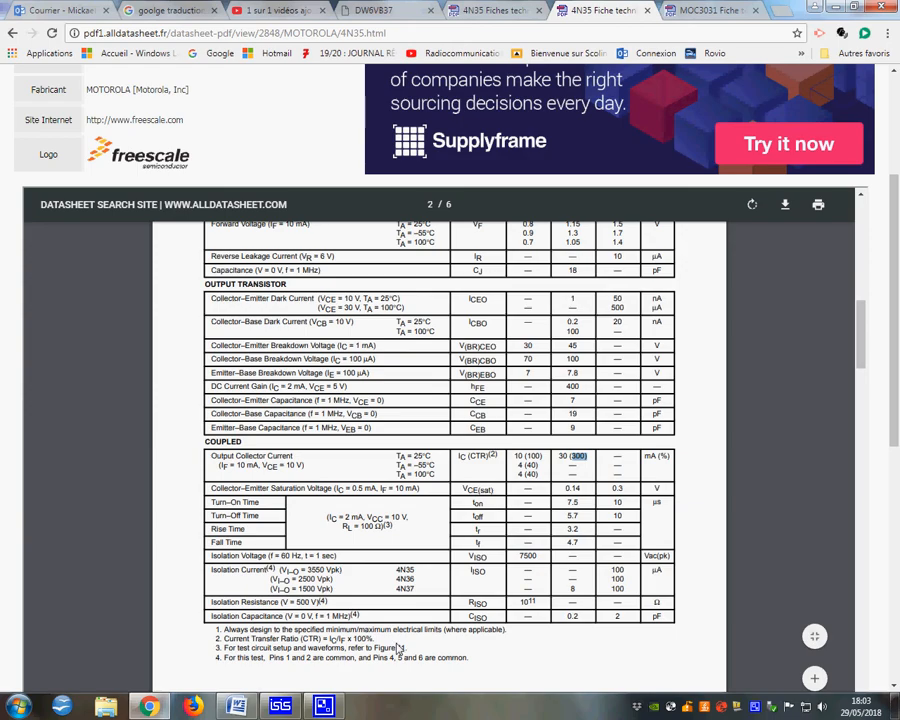
# Step: Examine the datasheet's typical characteristic curves, switching time test circuit and package dimensions
pyautogui.scroll(-10, 395, 640)
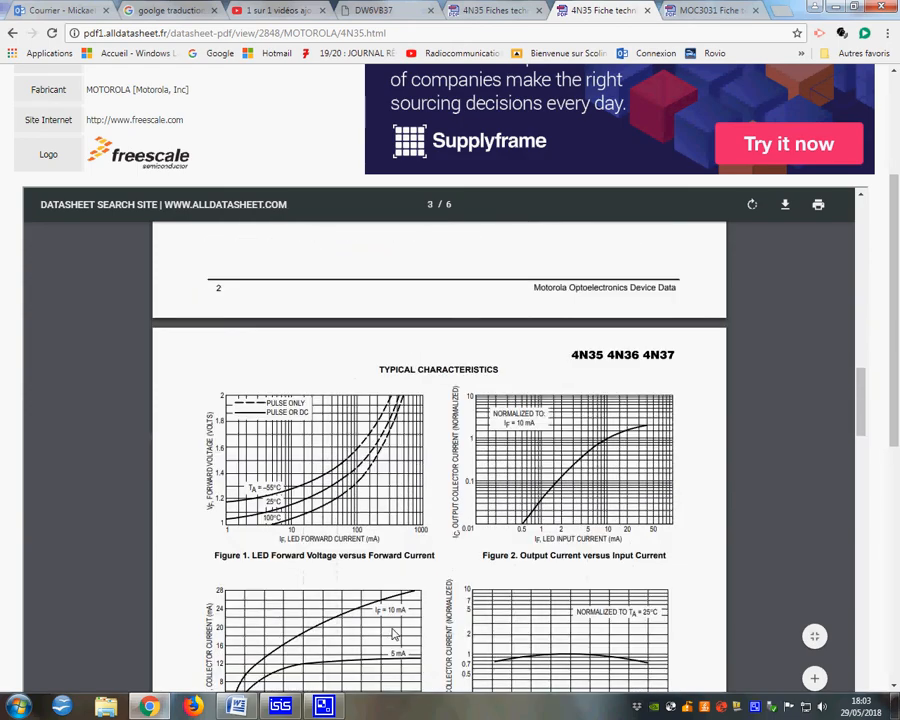
pyautogui.scroll(-5, 395, 634)
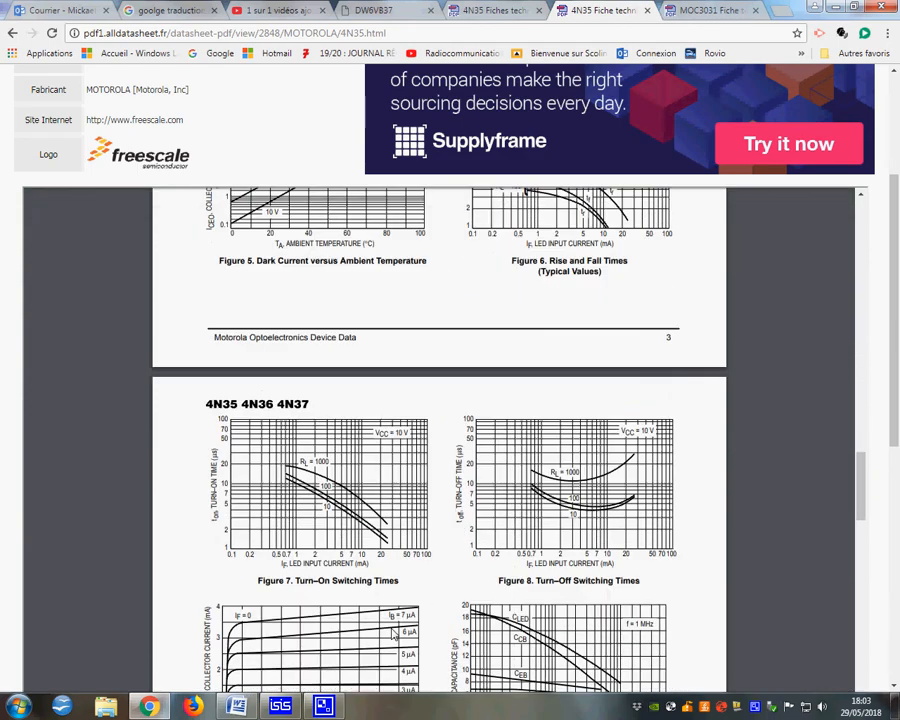
pyautogui.scroll(-5, 393, 633)
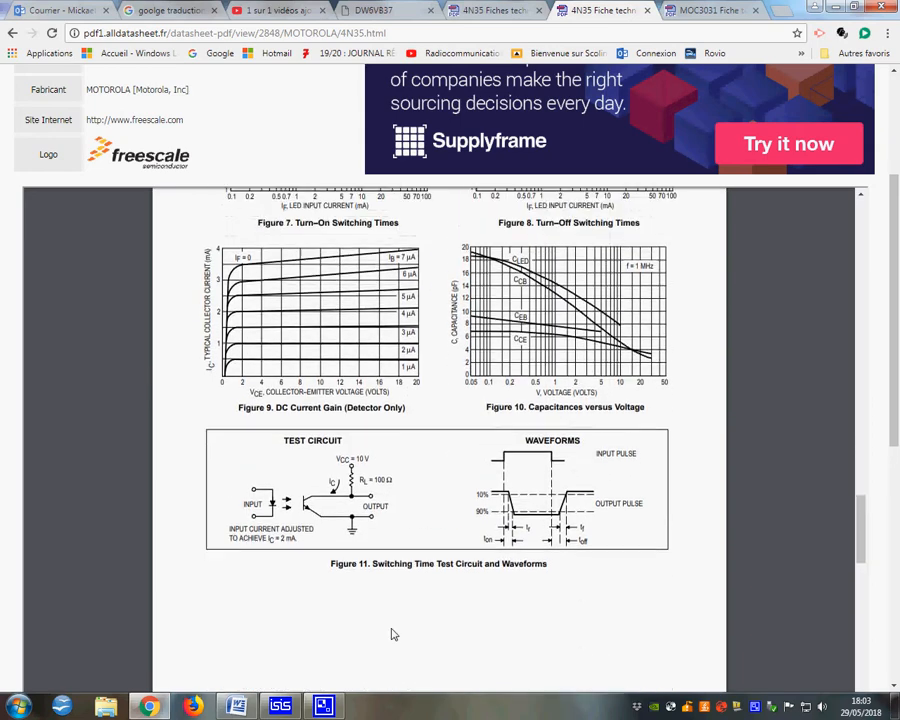
pyautogui.scroll(1, 390, 618)
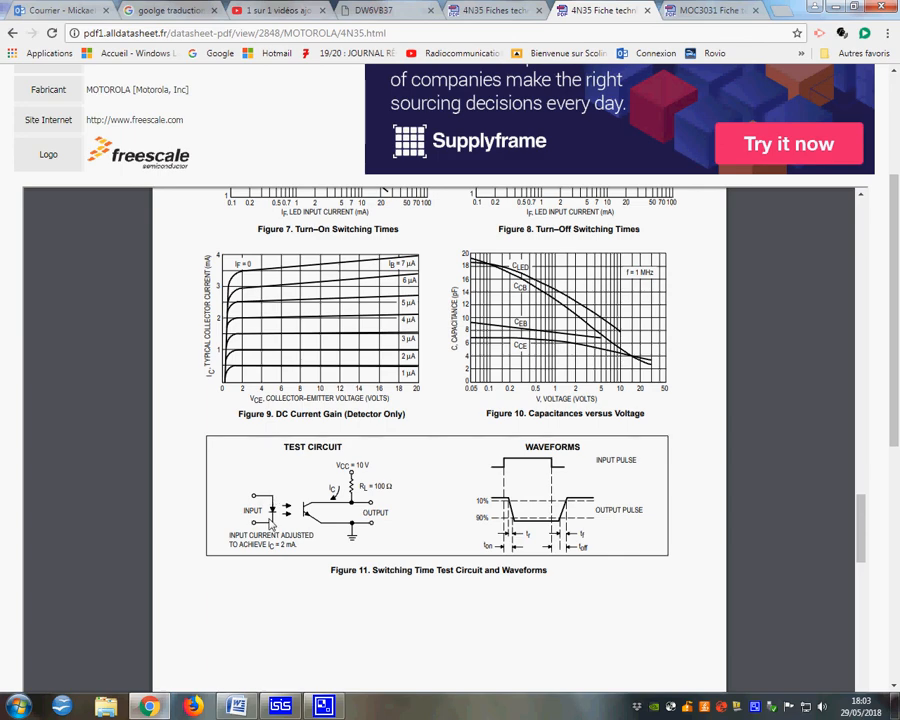
pyautogui.scroll(-6, 325, 562)
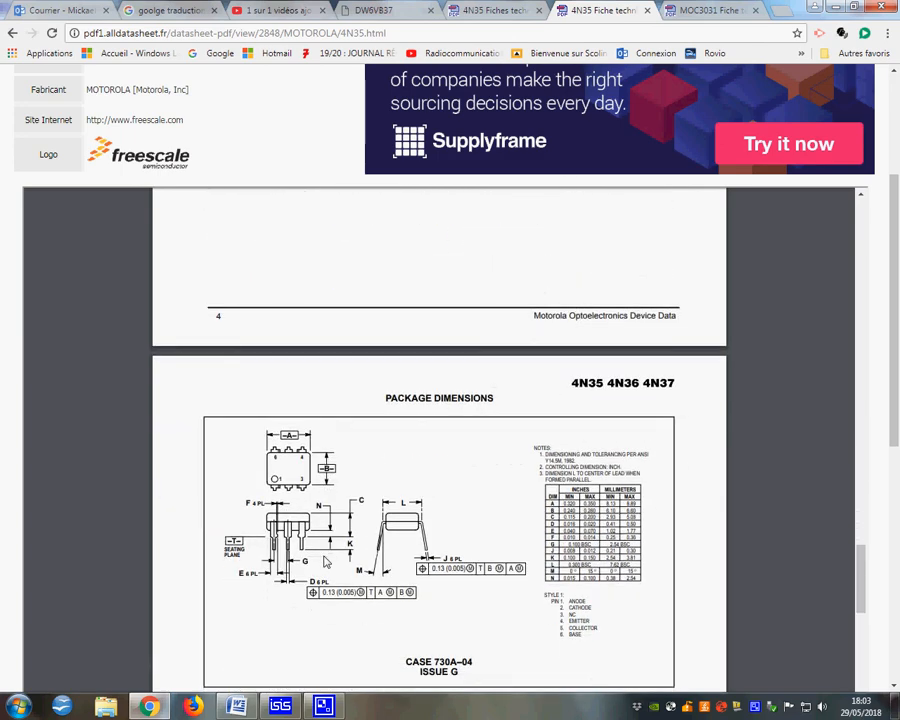
pyautogui.scroll(-6, 325, 562)
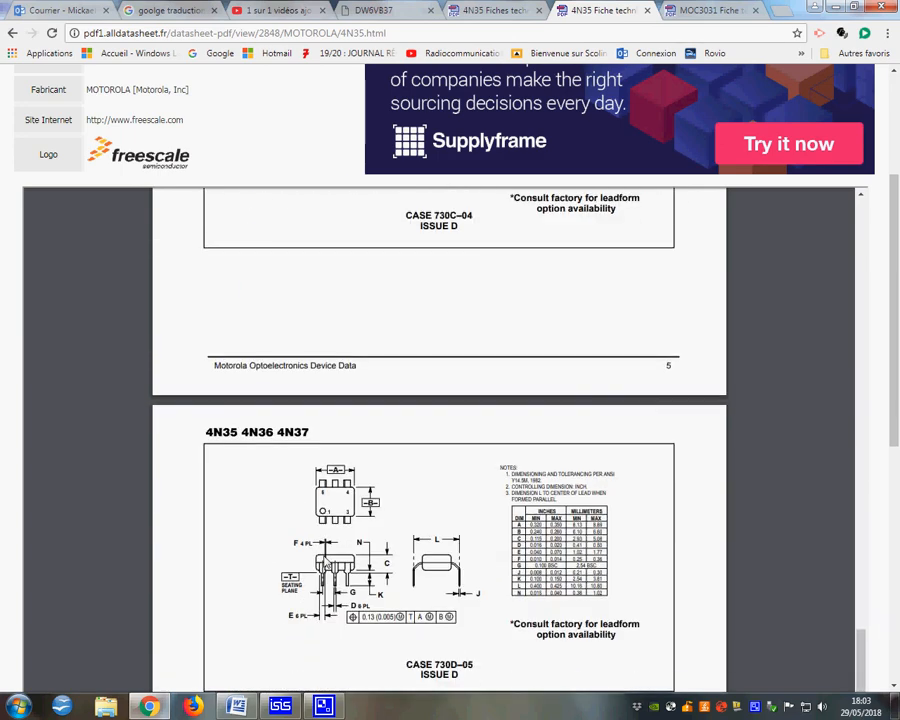
# Step: Review the input LED and output transistor maximum ratings on the datasheet's first page, and return to the ISIS schematic
pyautogui.scroll(12, 325, 562)
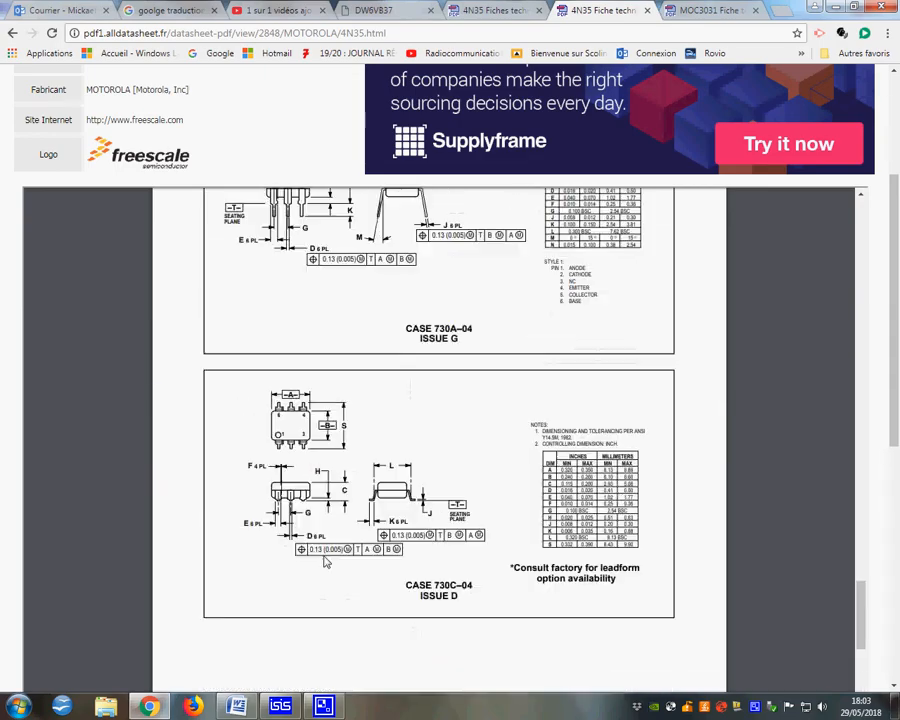
pyautogui.scroll(20, 325, 562)
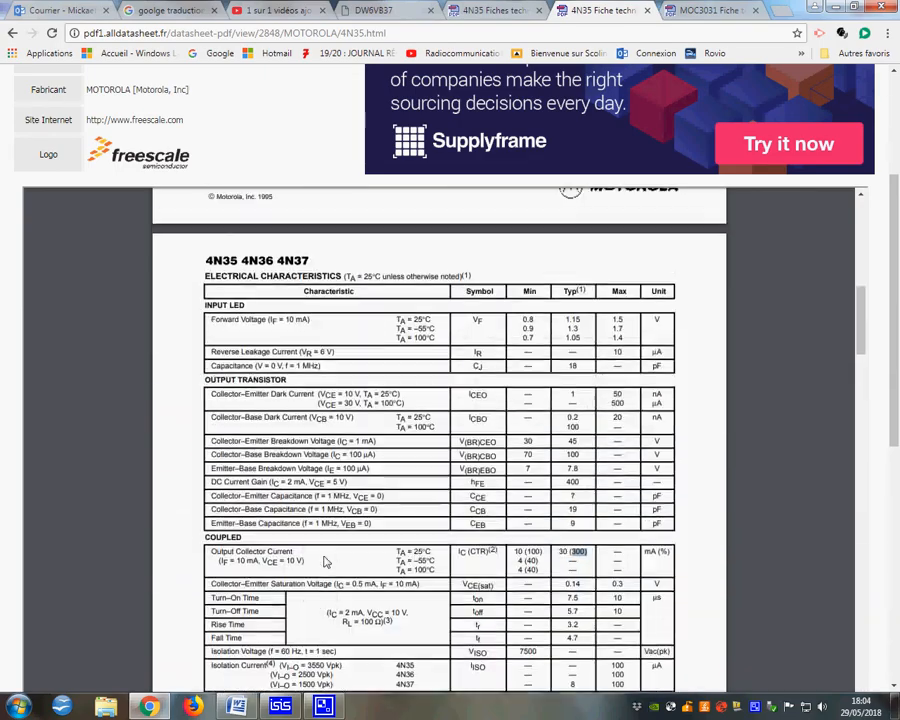
pyautogui.scroll(3, 325, 562)
pyautogui.scroll(-1, 380, 594)
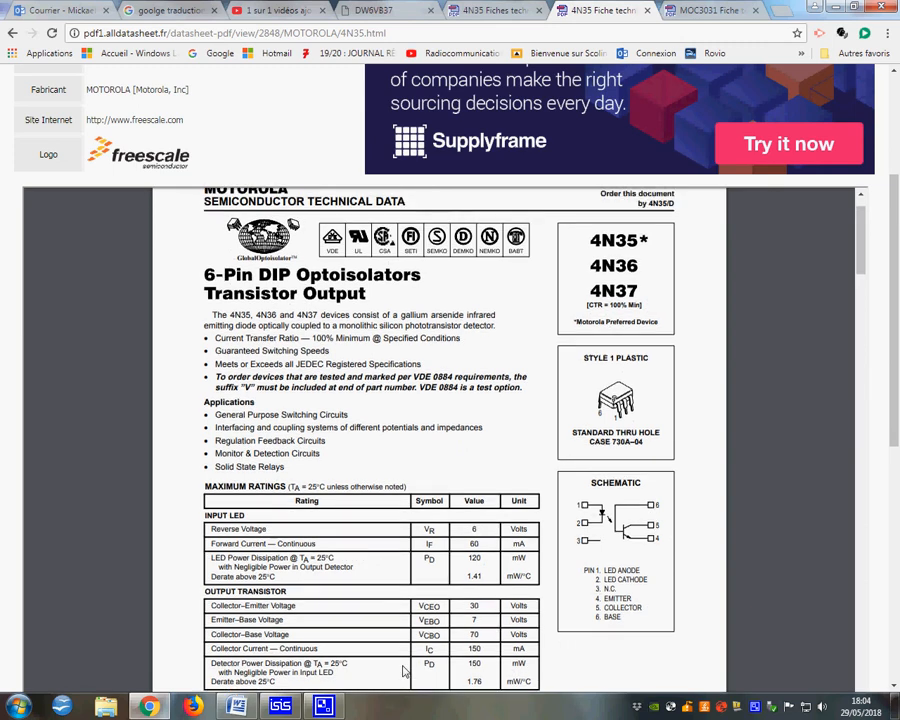
pyautogui.click(281, 707)
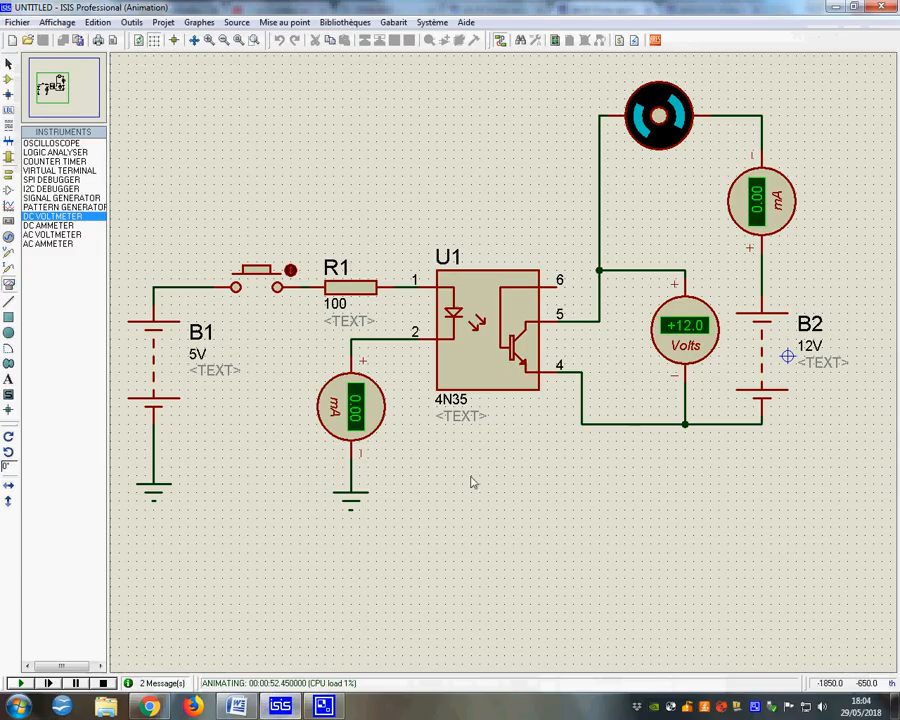